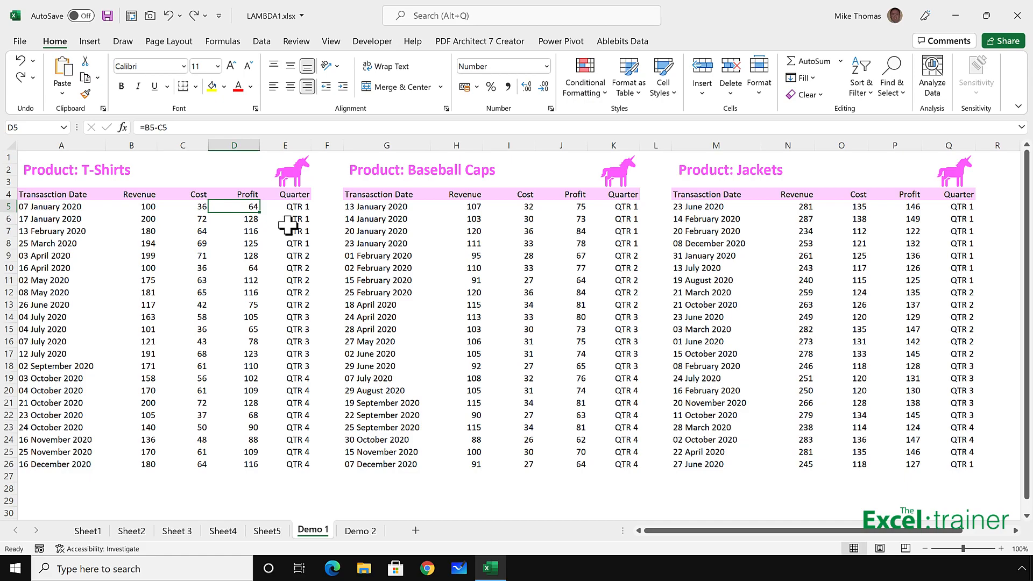
Clear the Profit values in rows 5 to 26 of the T-Shirts, Baseball Caps and Jackets tables.
key("Right")
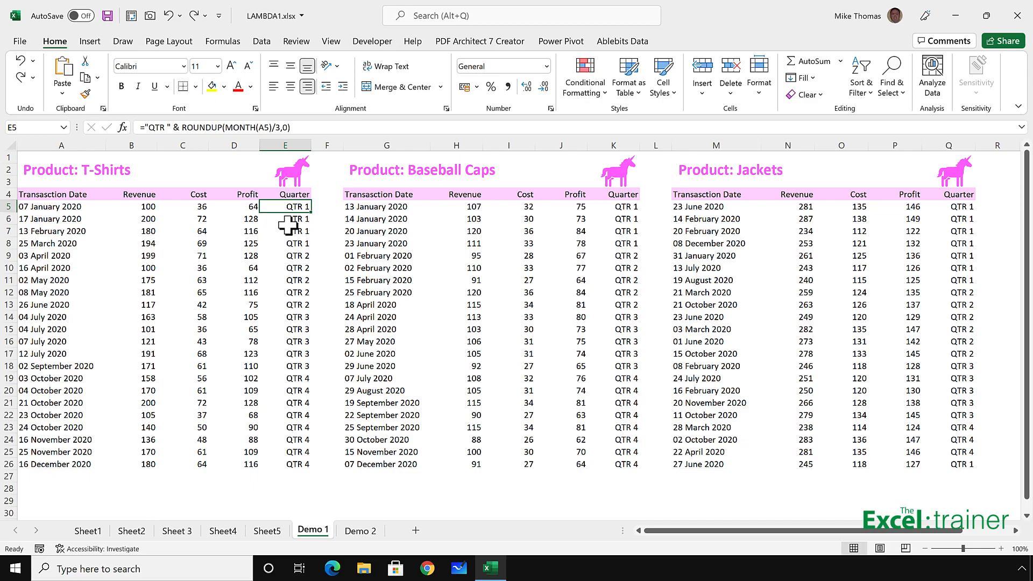
key("Left")
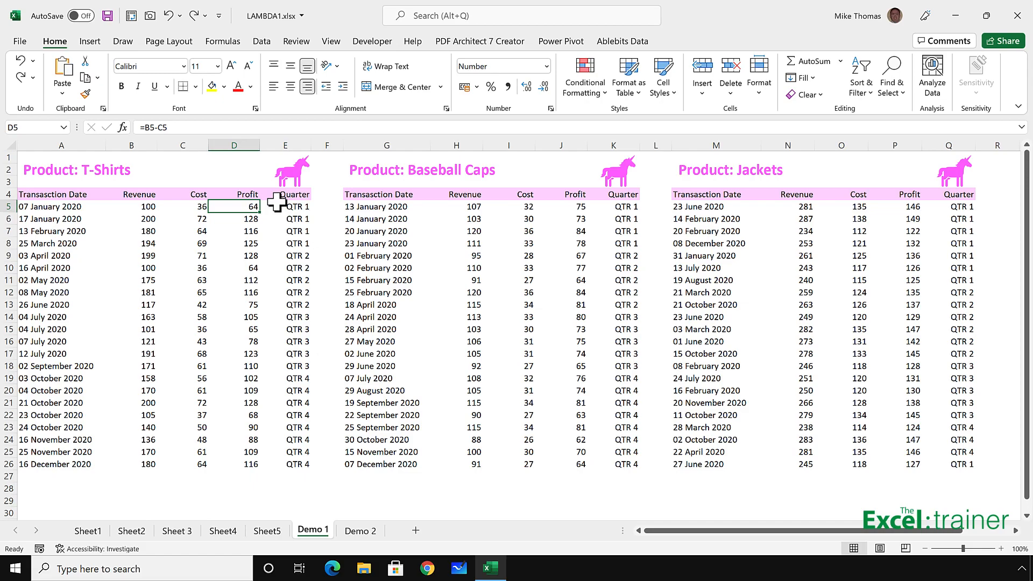
left_click_drag(247, 208, 253, 464)
key("Delete")
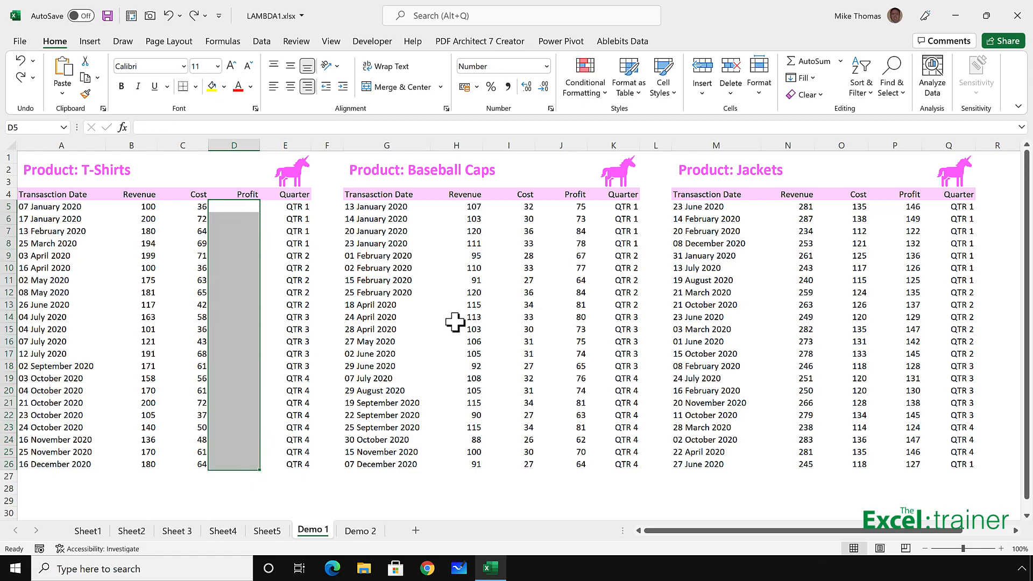
left_click_drag(579, 213, 576, 461)
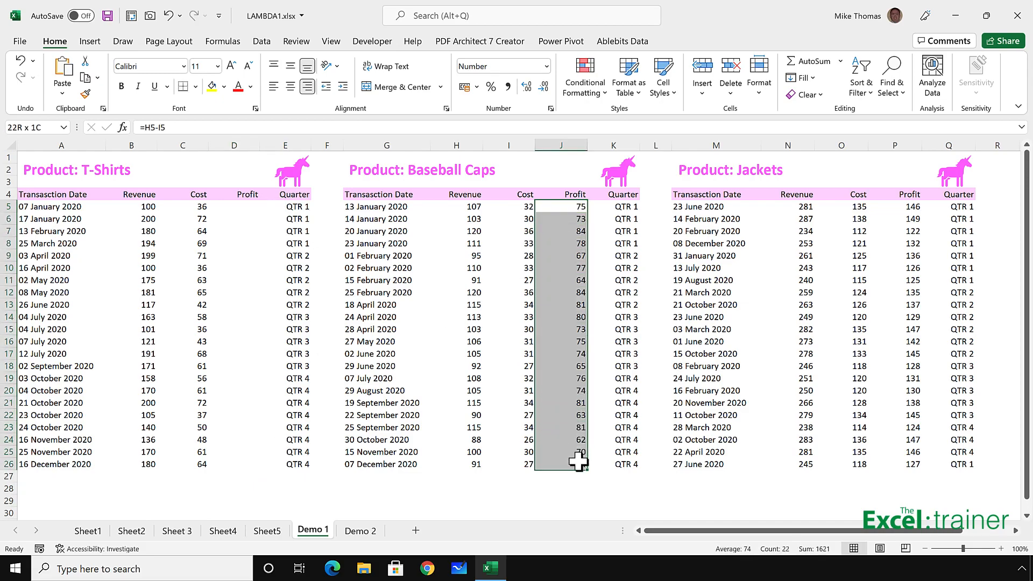
key("Delete")
left_click_drag(903, 207, 913, 461)
key("Delete")
Enter the formula =LAMBDA(Revenue,Cost,Revenue-Cost) in cell D5, the first T-Shirts Profit cell.
left_click(251, 207)
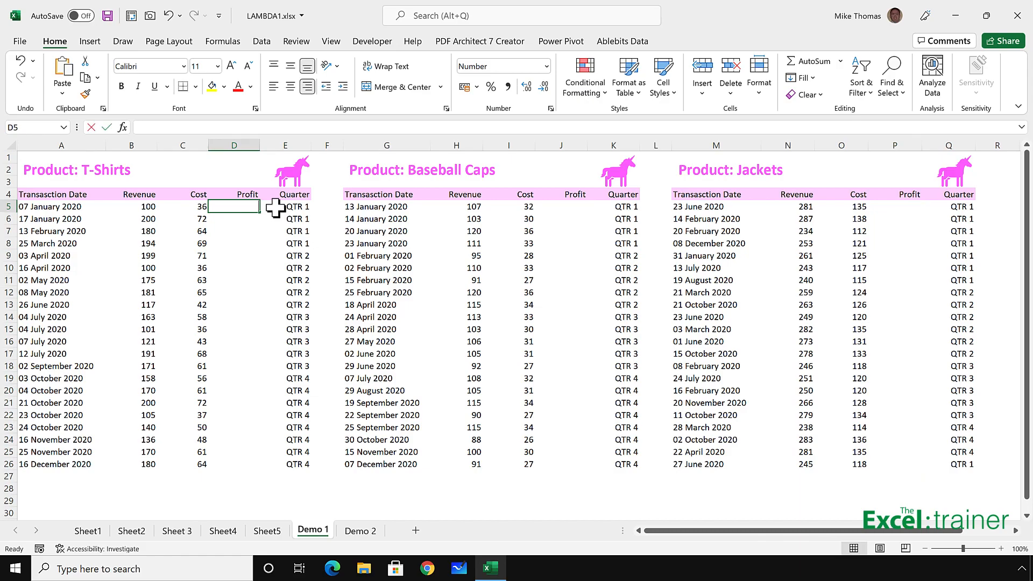
type("=lambda(")
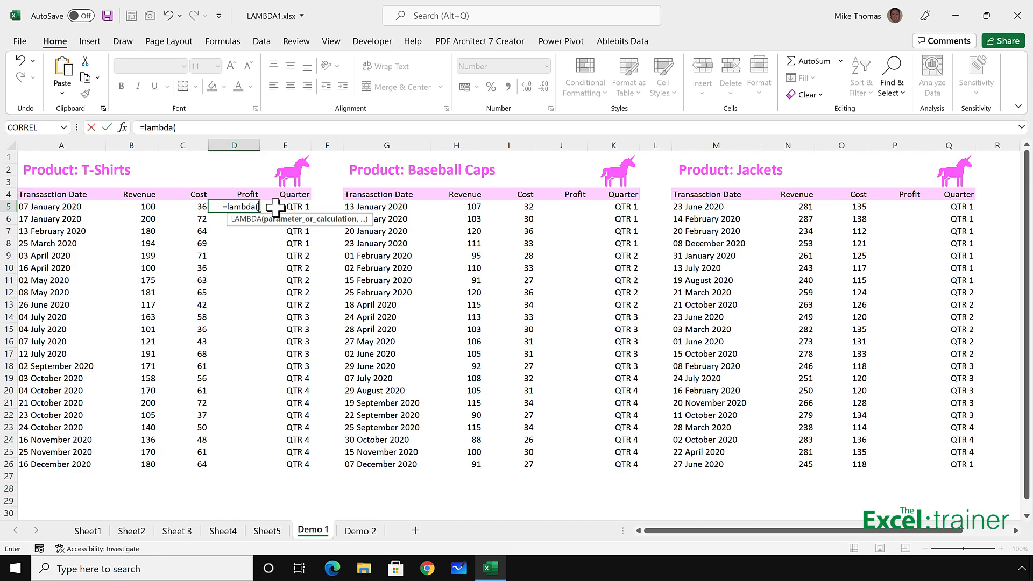
type("Revenue")
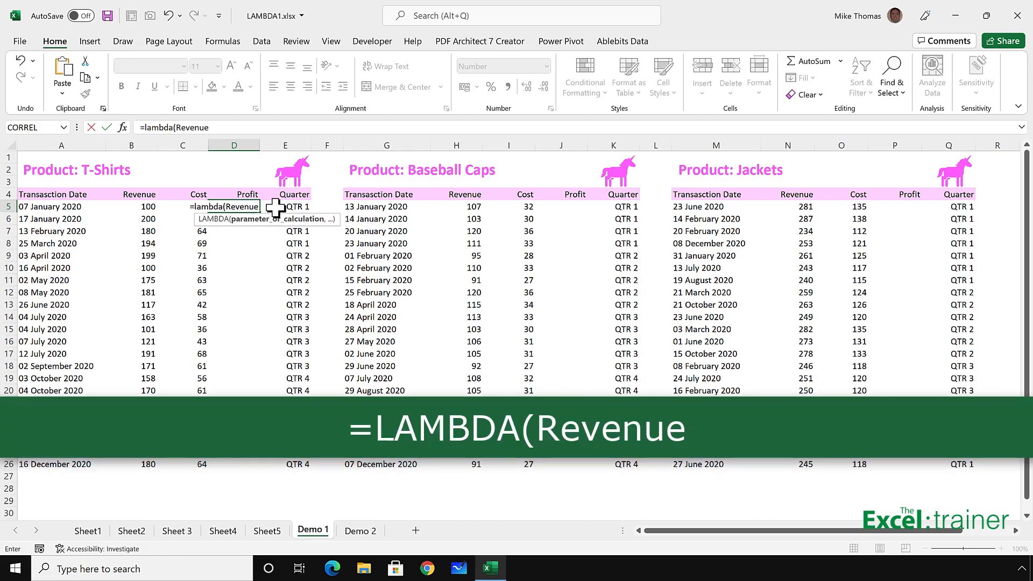
type(",")
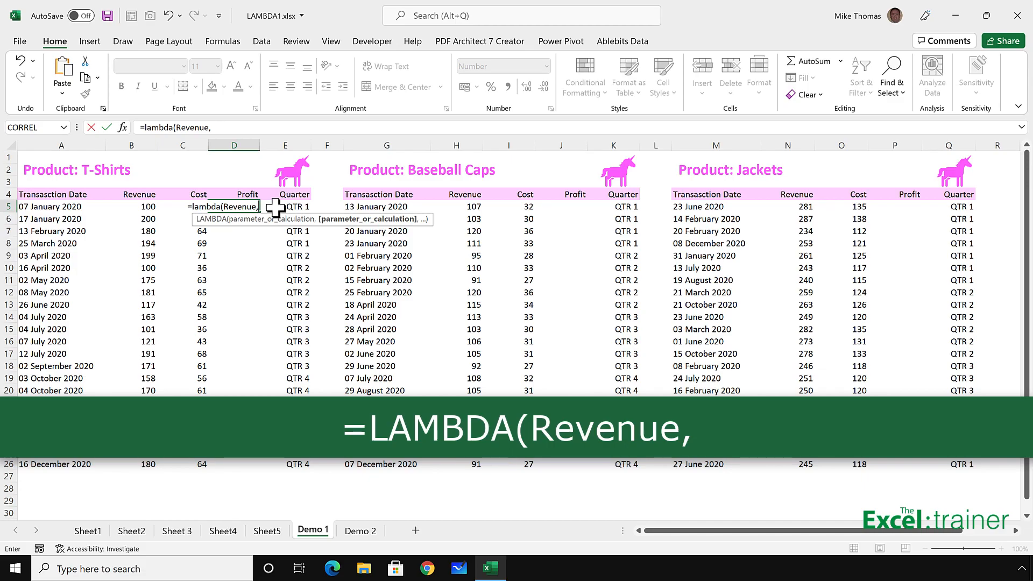
type("Cost")
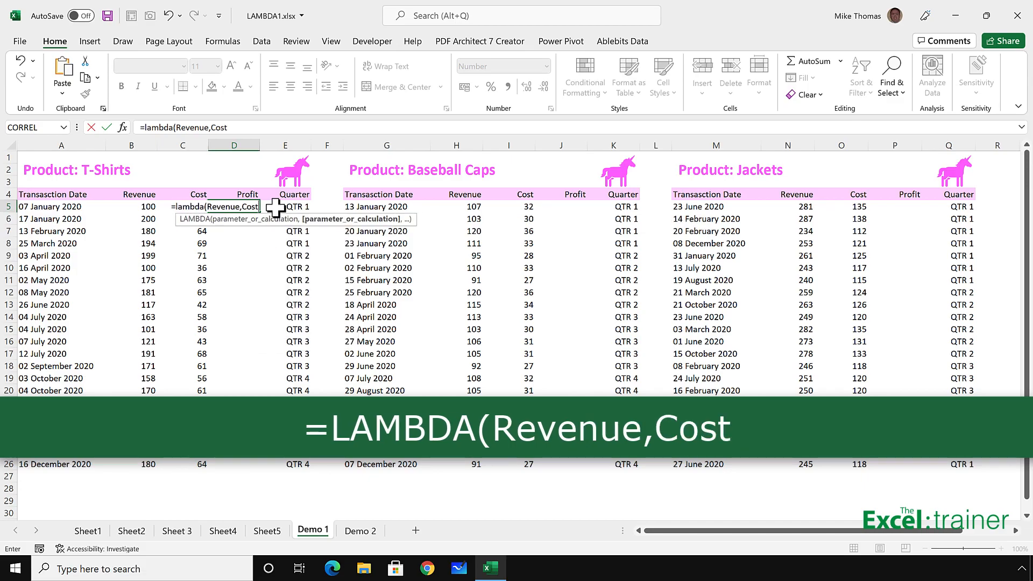
type(",,")
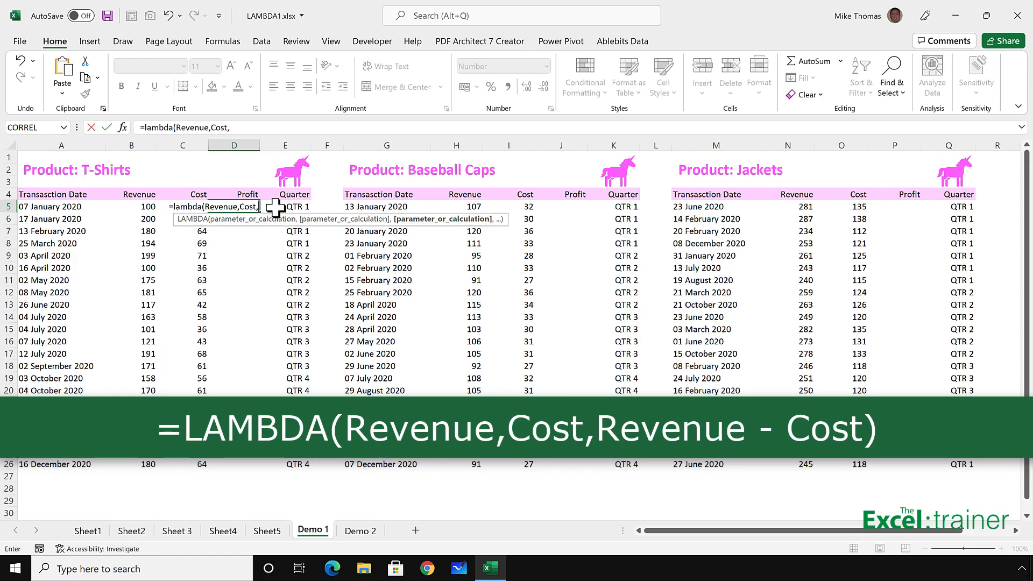
type("Re")
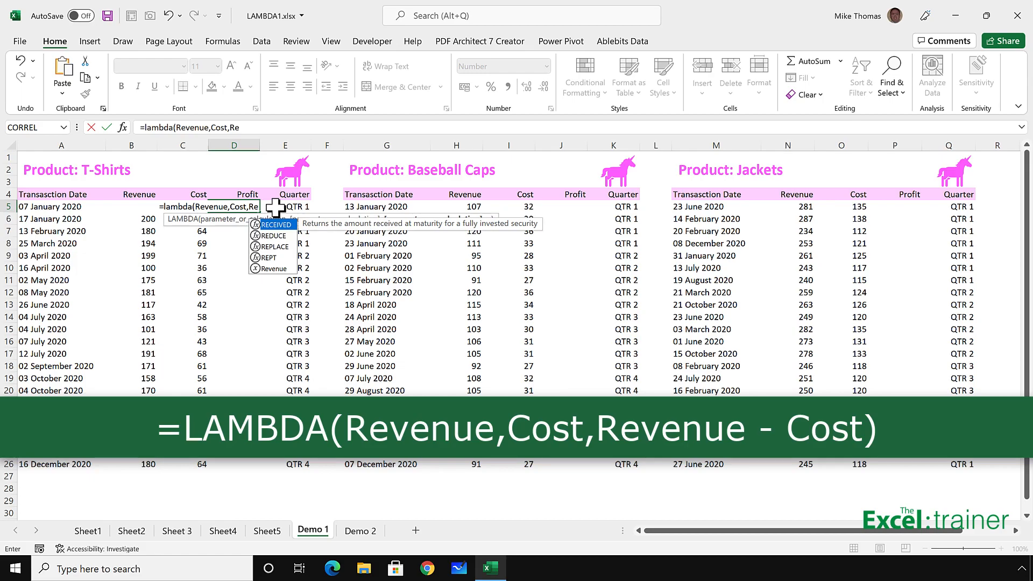
double_click(272, 269)
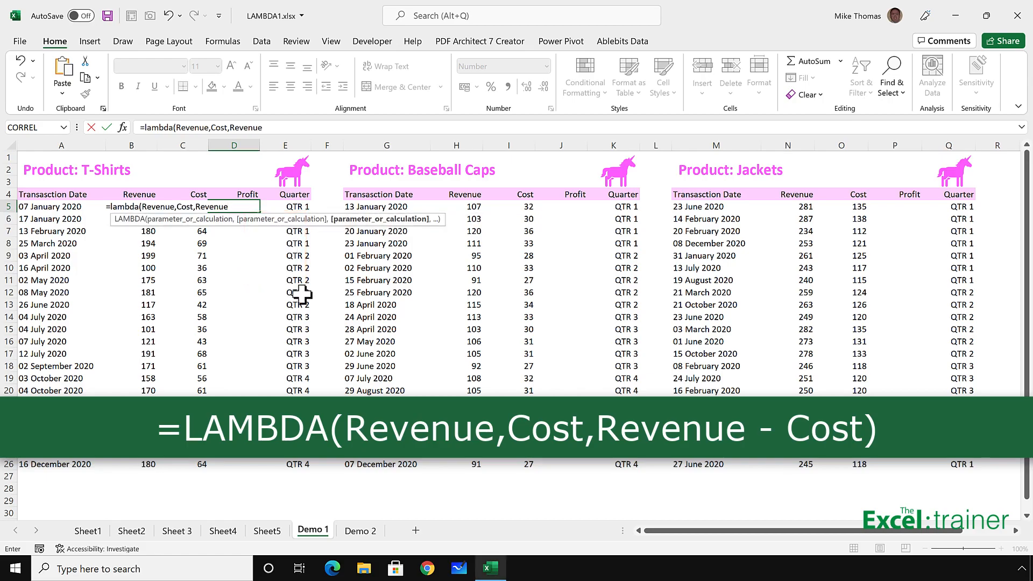
type("-COs")
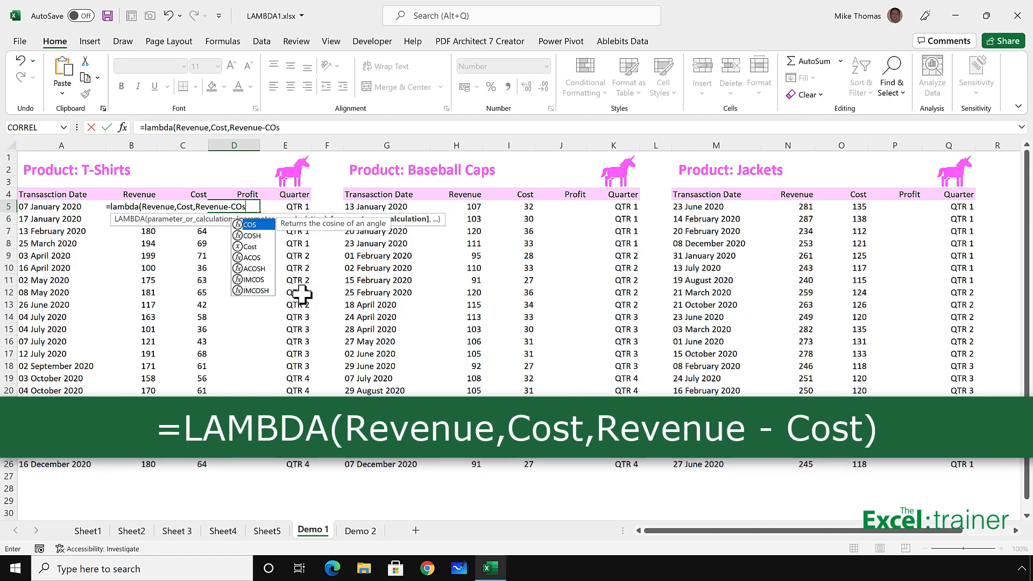
double_click(252, 246)
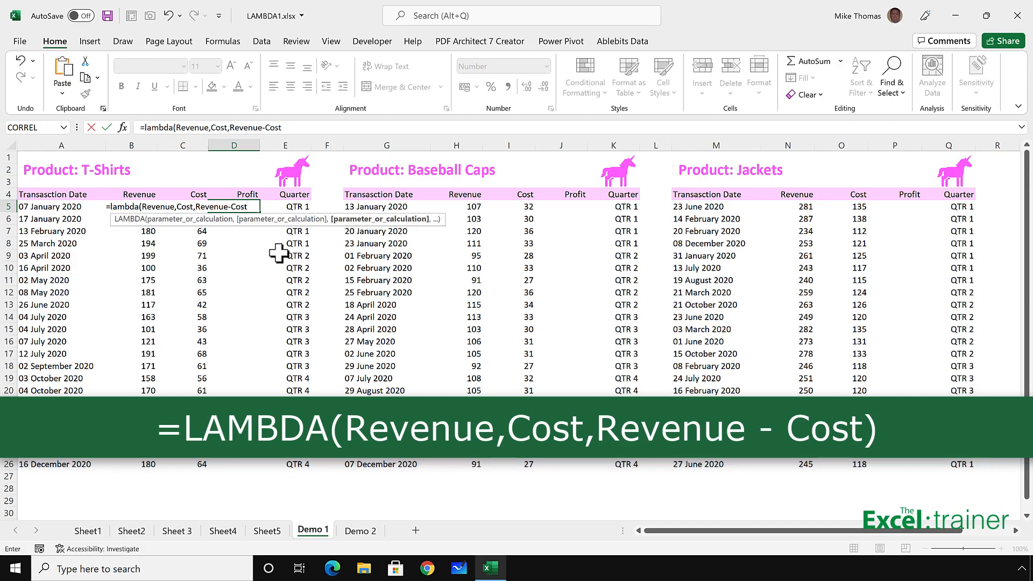
type(")")
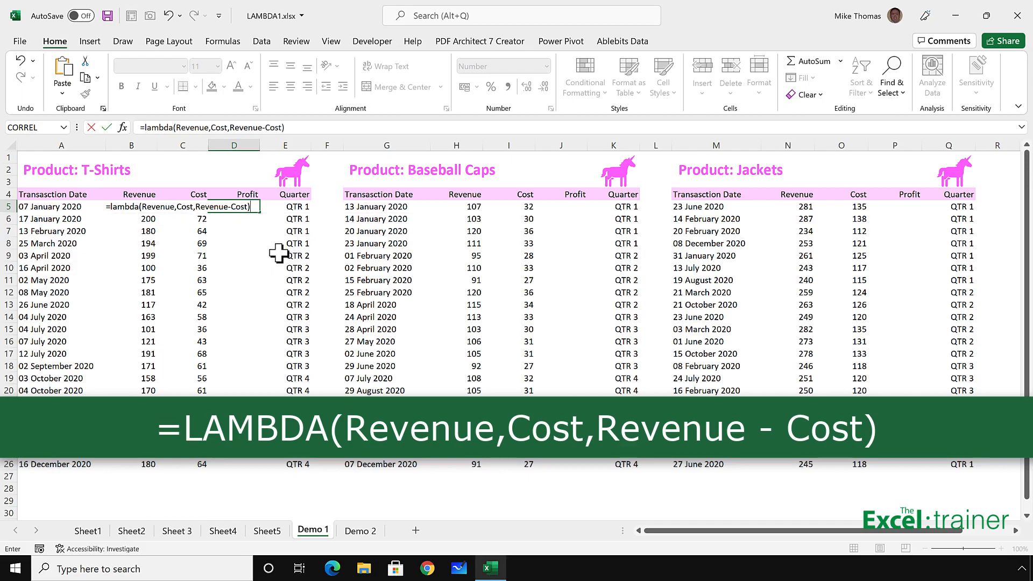
key("ctrl+Return")
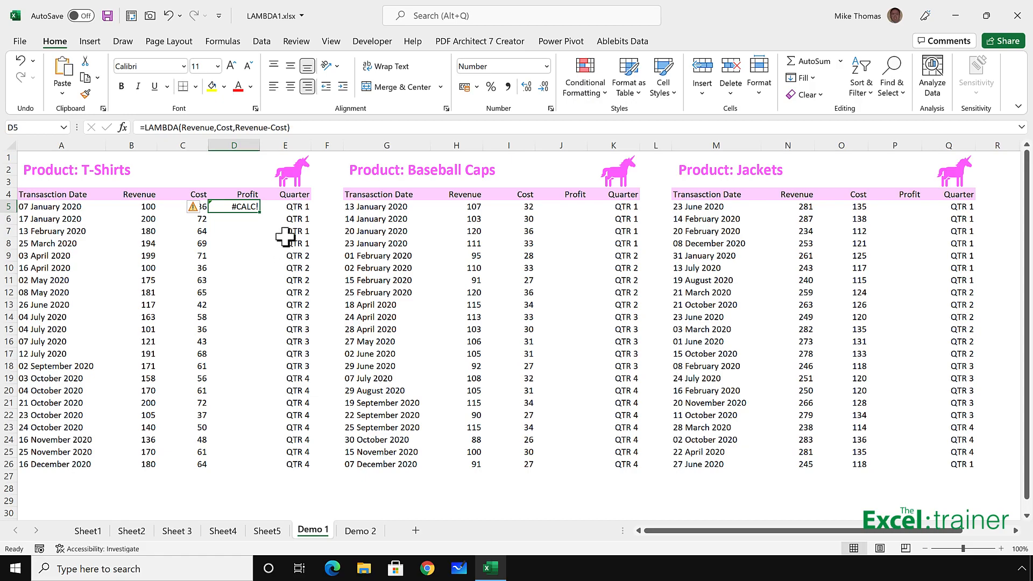
Append the arguments (B5,C5) to the LAMBDA formula in D5 to test it on the first transaction.
left_click(297, 132)
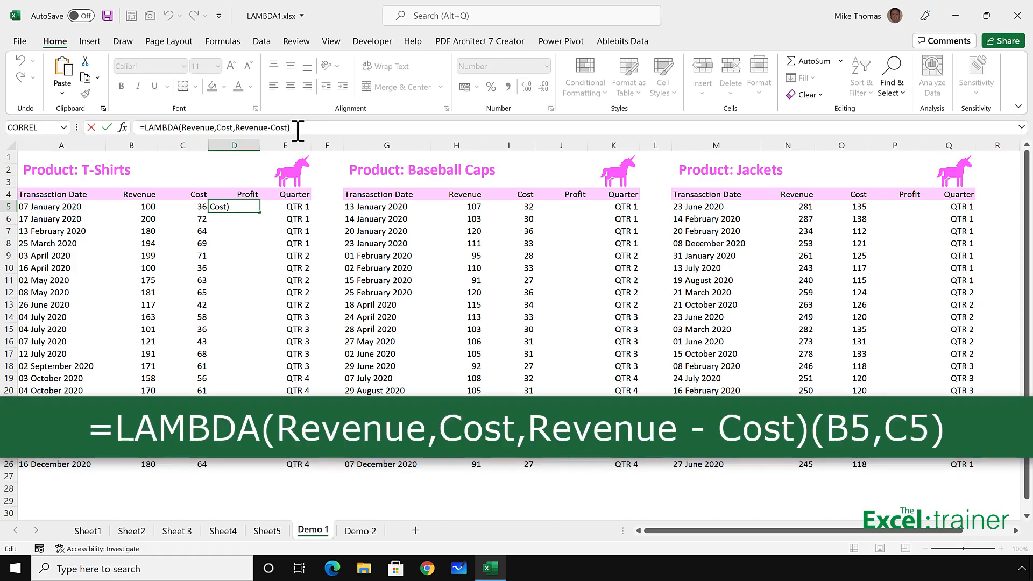
type("(")
left_click(144, 208)
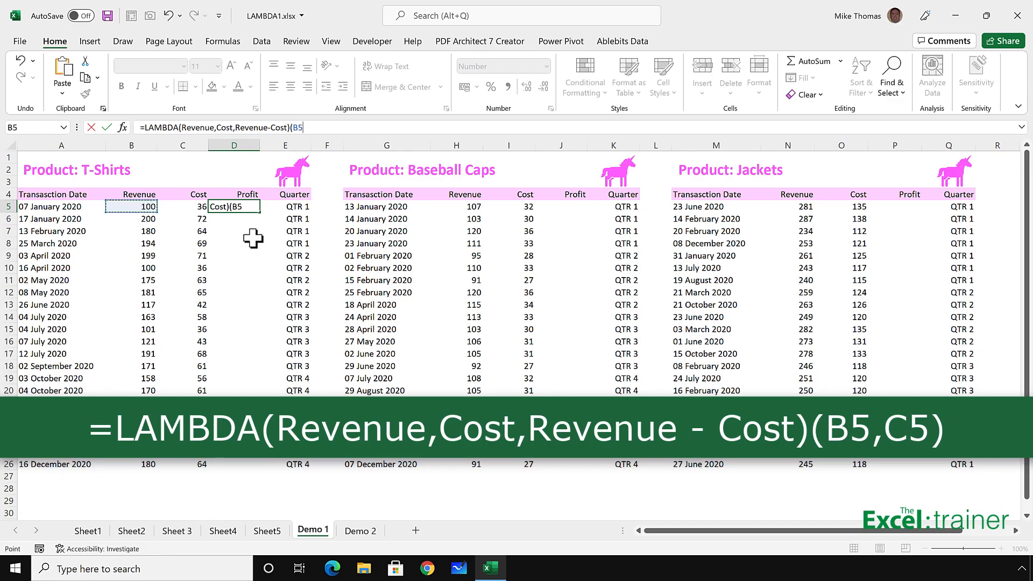
type(",")
left_click(201, 209)
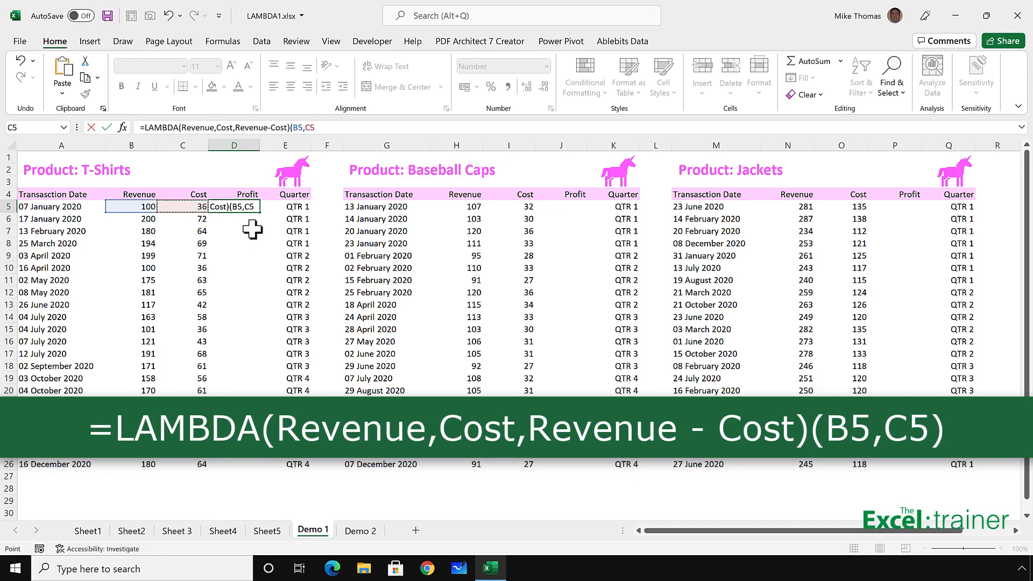
type(")")
key("Return")
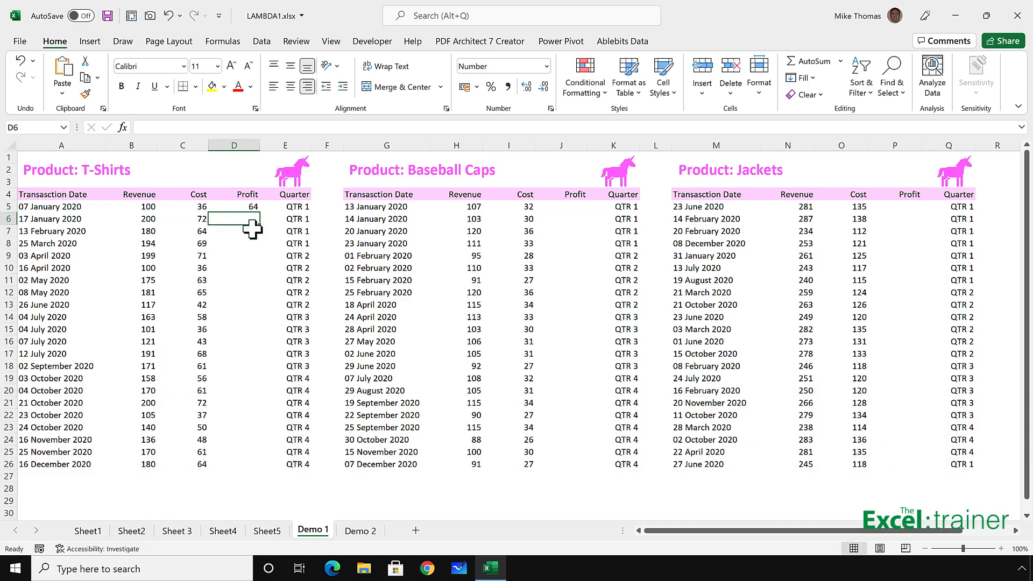
Copy only the =LAMBDA(Revenue,Cost,Revenue-Cost) part of D5's formula and leave the cell unedited.
key("Up")
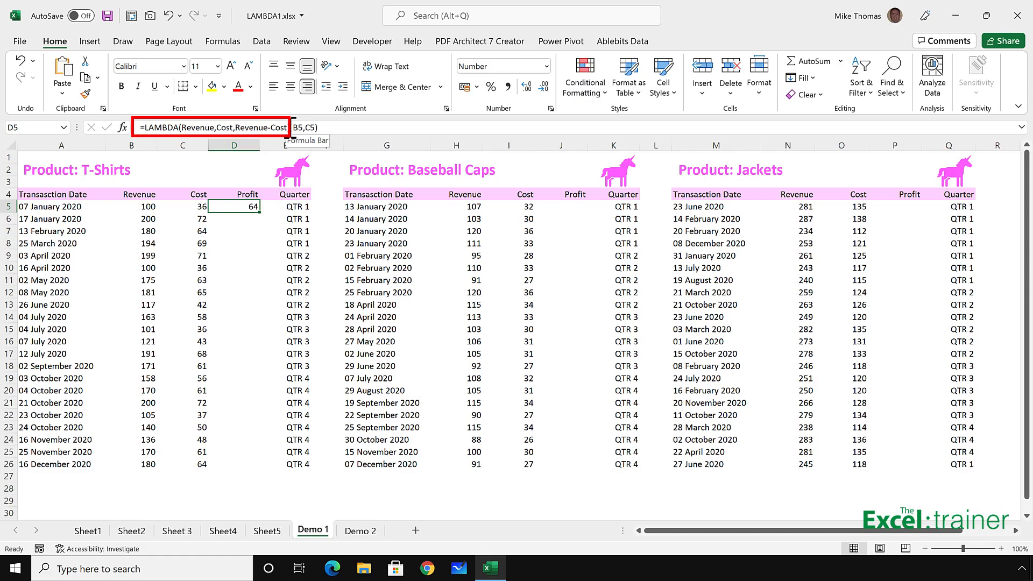
left_click_drag(293, 127, 135, 127)
right_click(150, 128)
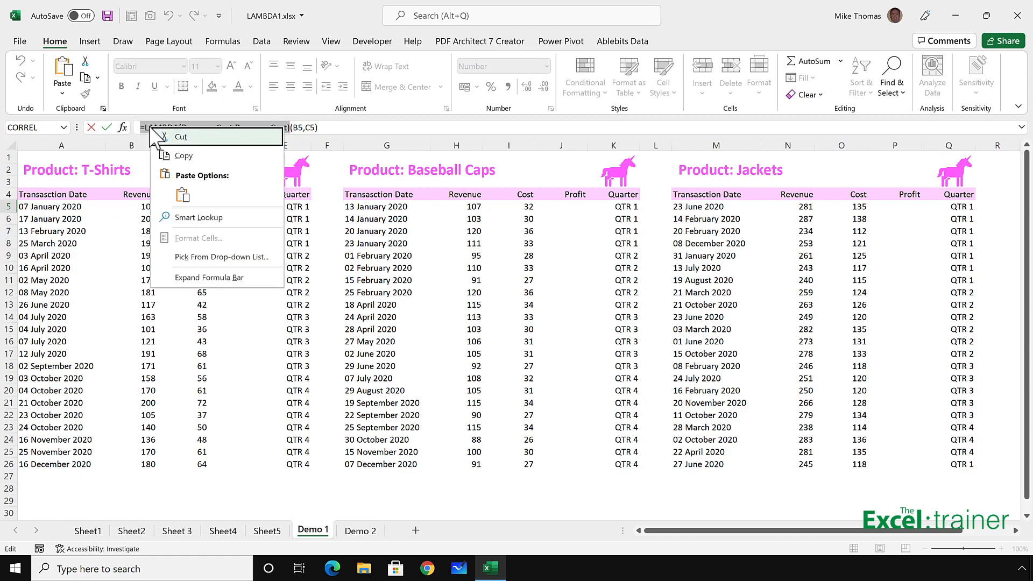
left_click(192, 157)
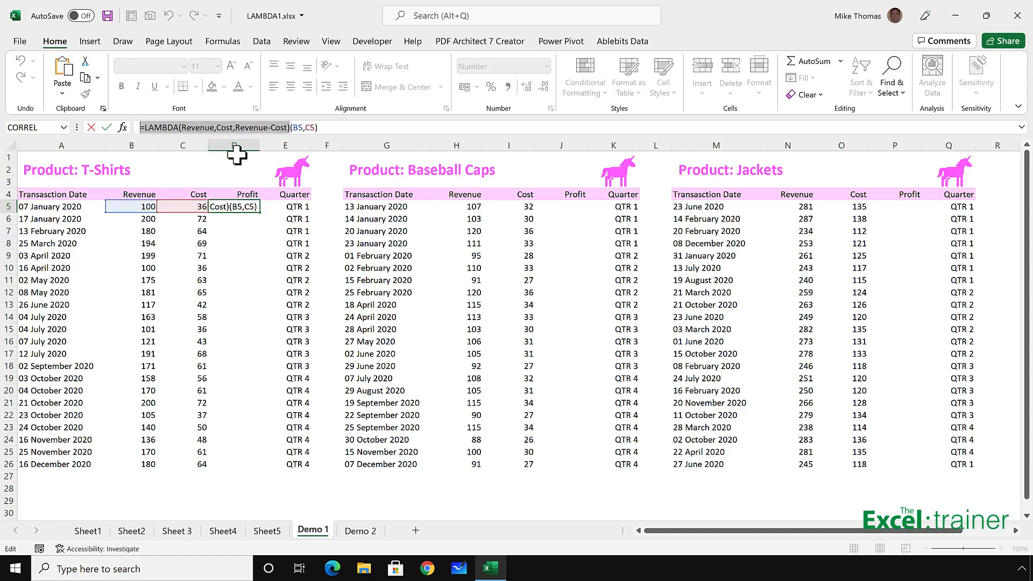
key("Escape")
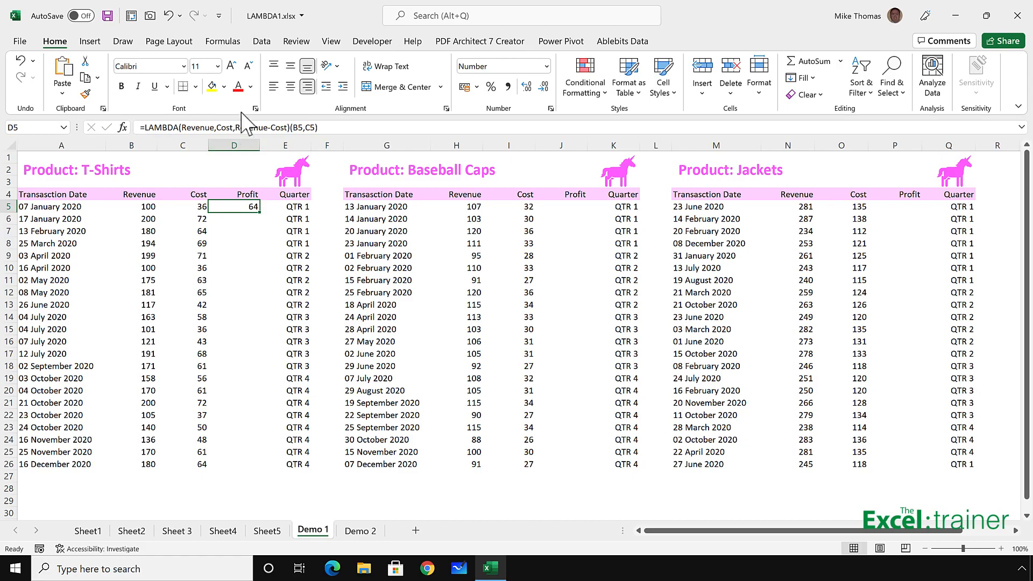
Define a workbook-scoped name Profit that refers to the copied =LAMBDA(Revenue,Cost,Revenue-Cost).
left_click(222, 41)
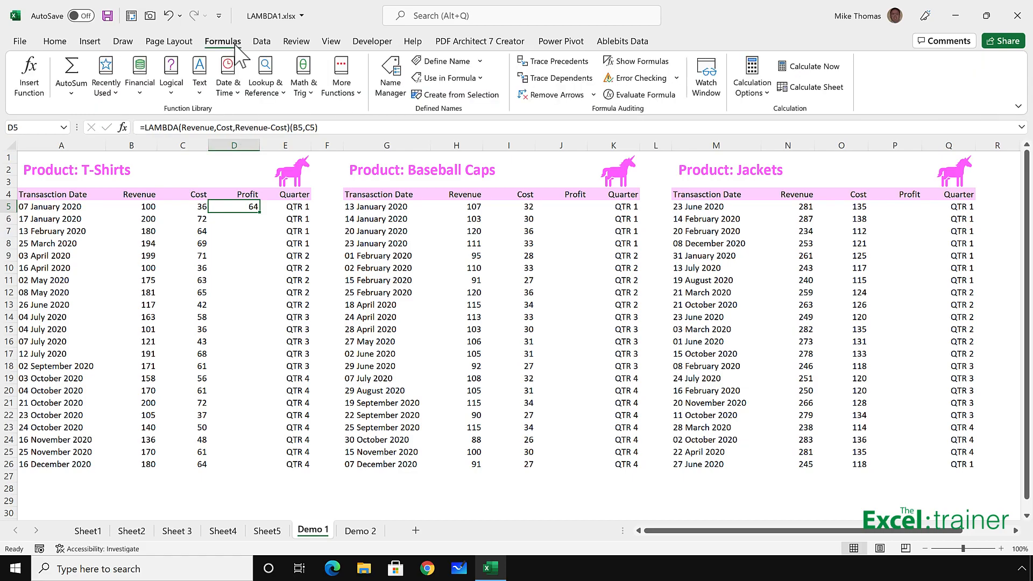
left_click(395, 86)
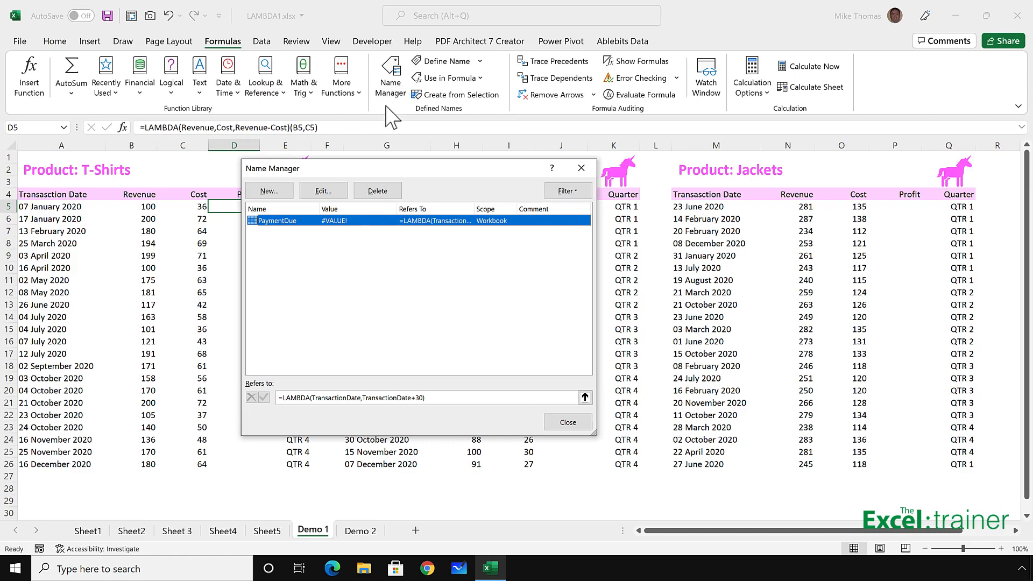
left_click(277, 192)
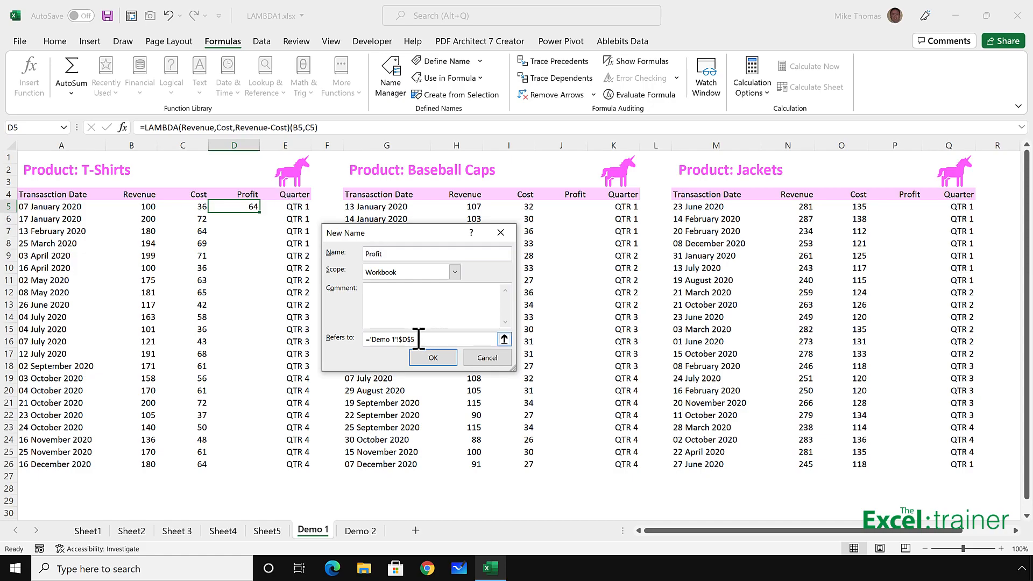
left_click_drag(424, 339, 326, 336)
key("BackSpace")
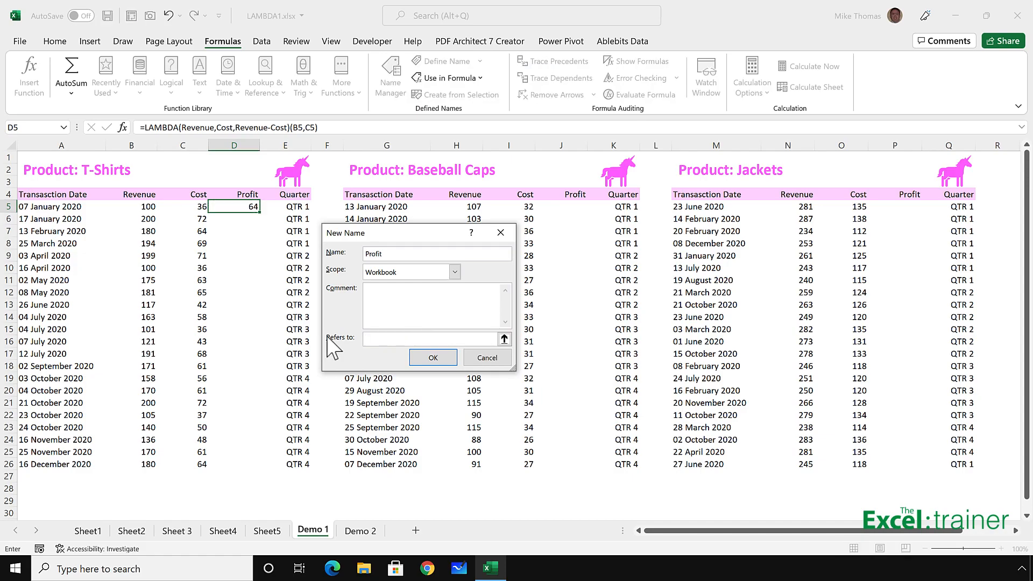
key("ctrl+v")
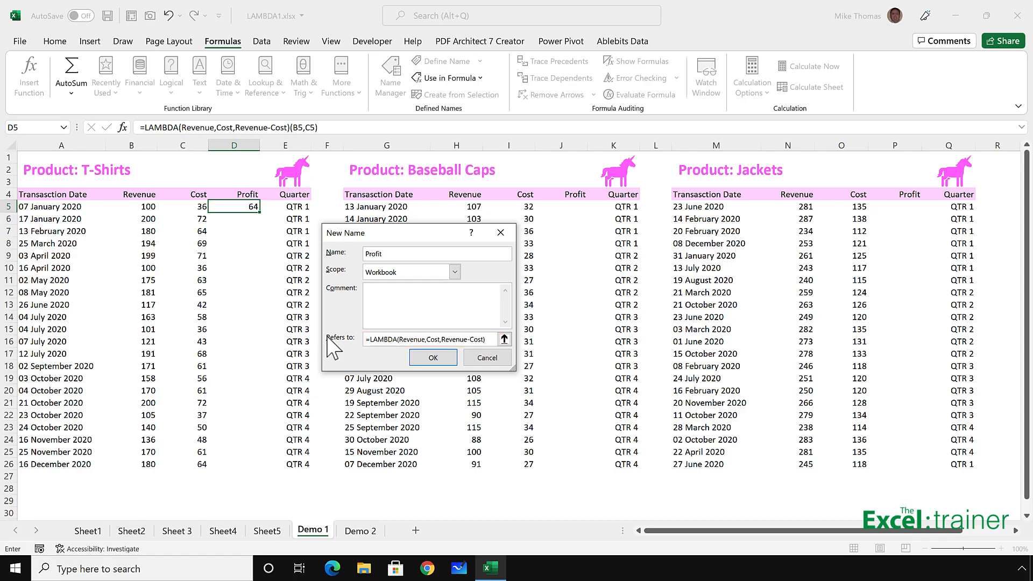
left_click(428, 360)
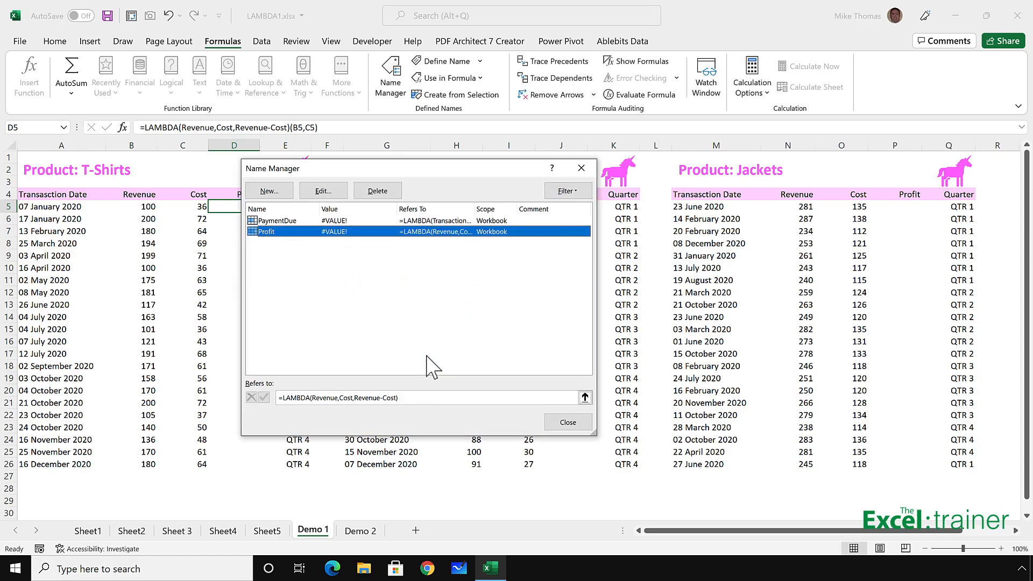
left_click(566, 423)
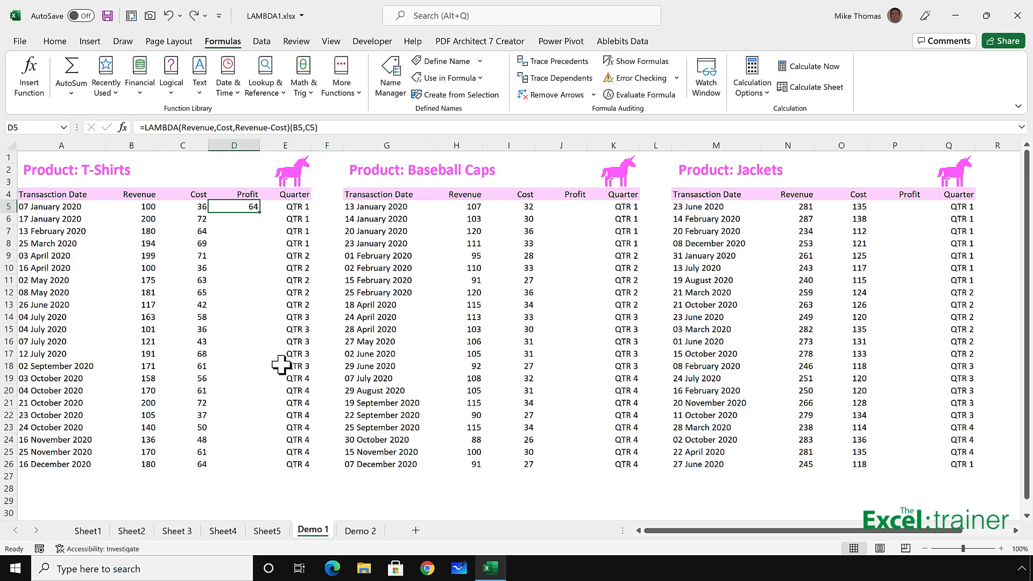
Replace the test formula in D5 with =Profit(B5,C5), using the custom Profit function.
key("Delete")
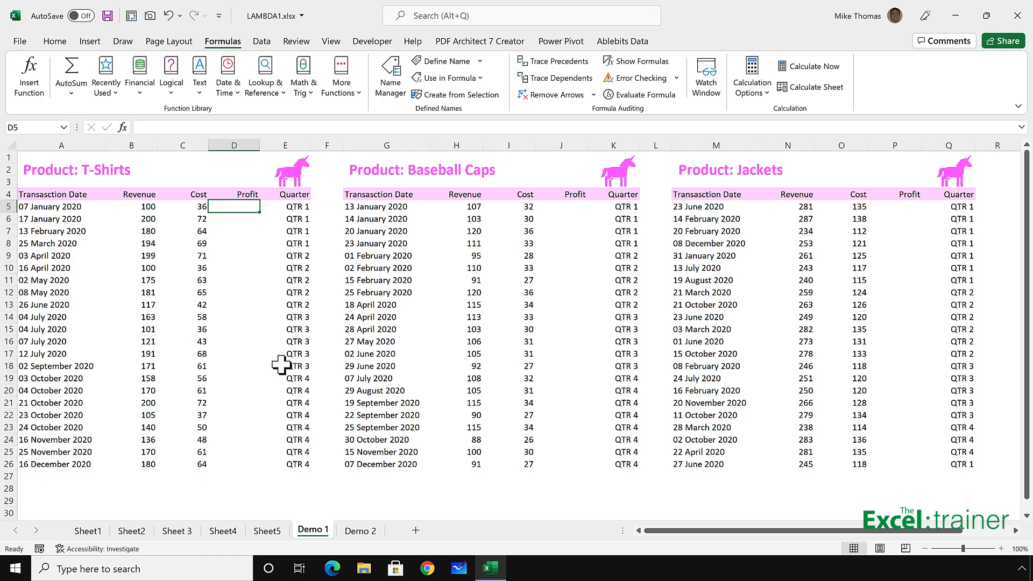
type("=pro")
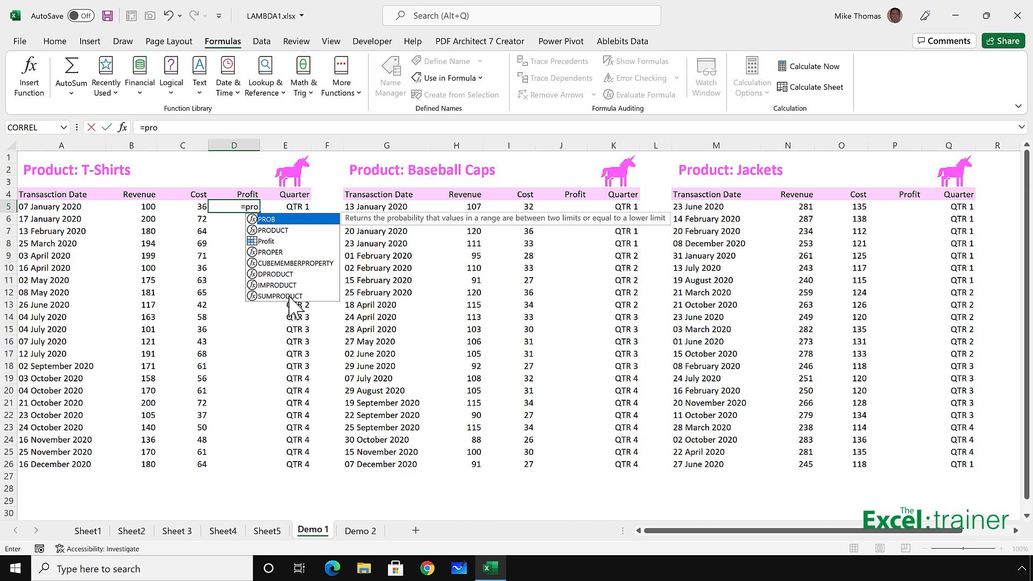
double_click(265, 241)
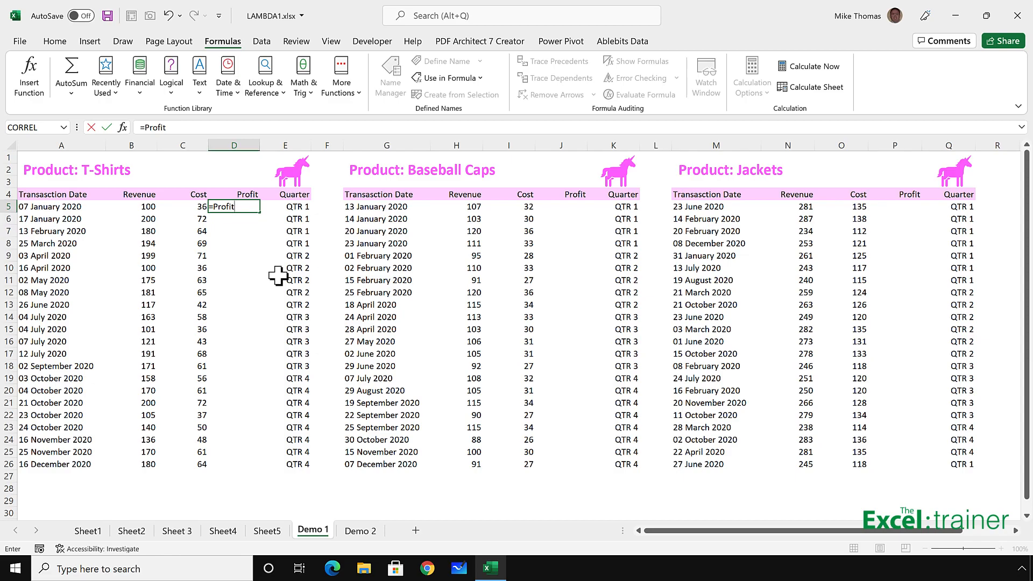
type("(")
type("B5")
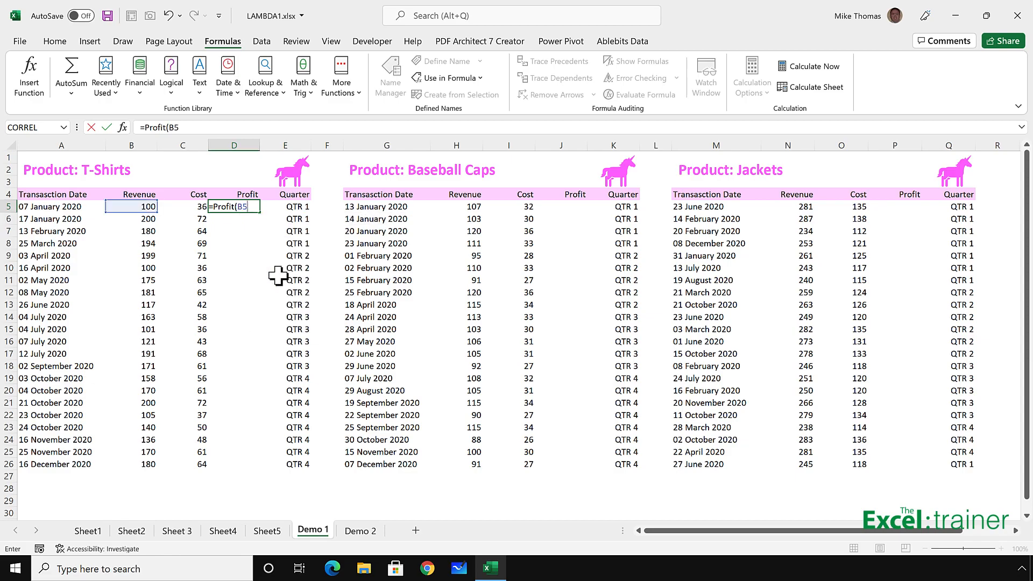
type(",C5")
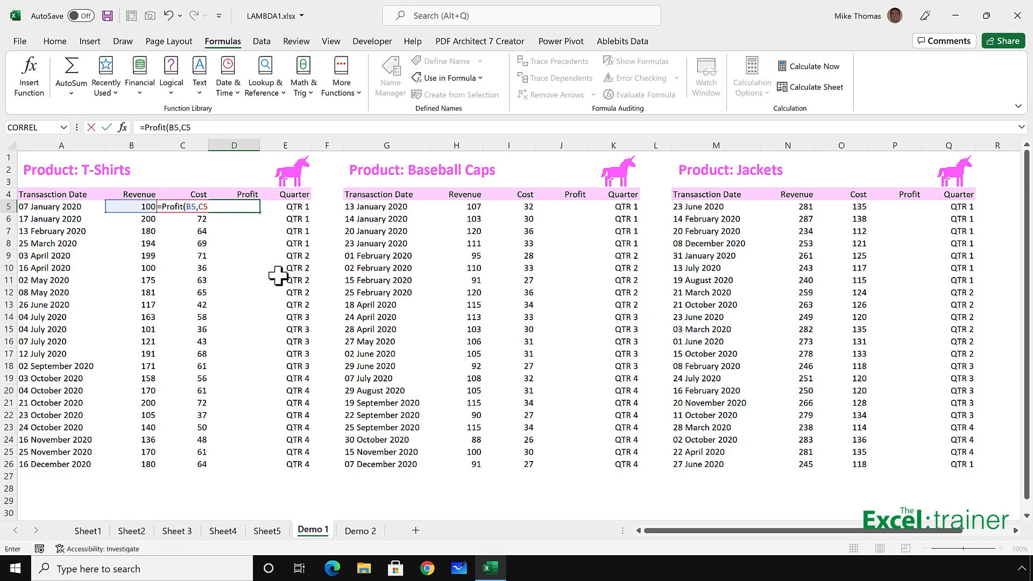
type(")")
key("Return")
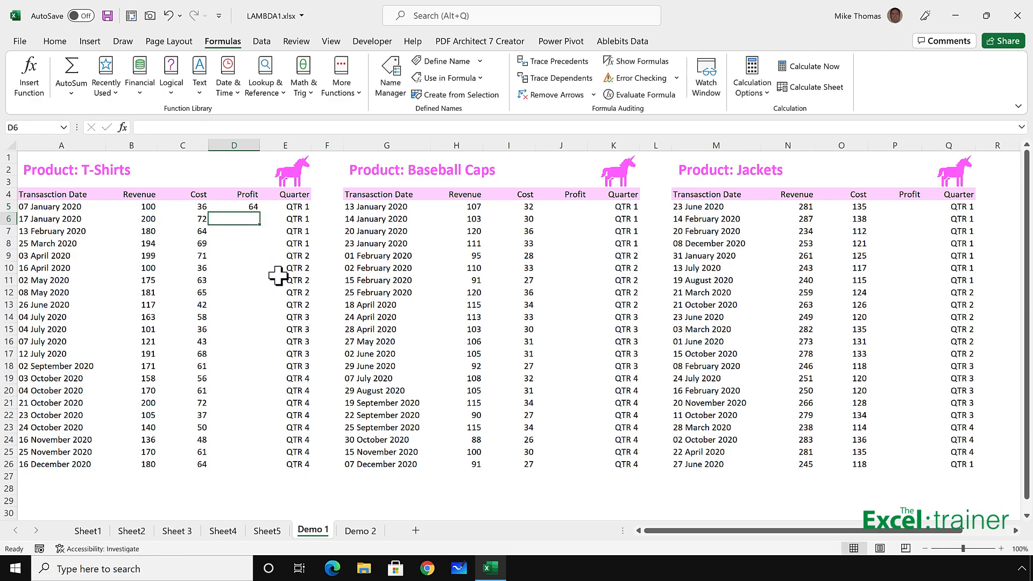
Fill D5's Profit formula down to D26 and copy D5:D26 into the Baseball Caps and Jackets Profit columns, starting at J5 and P5.
left_click(257, 209)
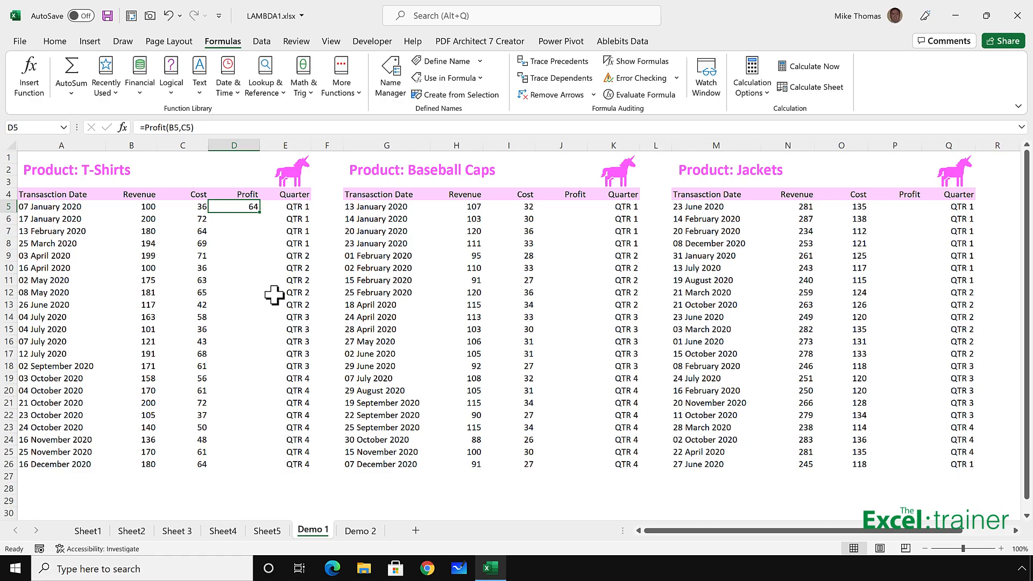
left_click_drag(259, 213, 249, 468)
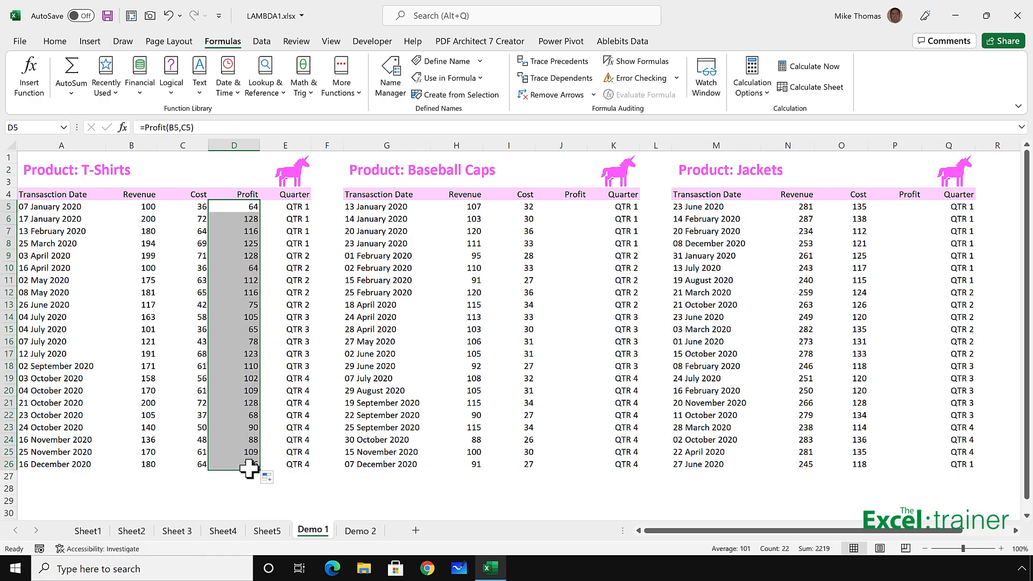
key("ctrl+c")
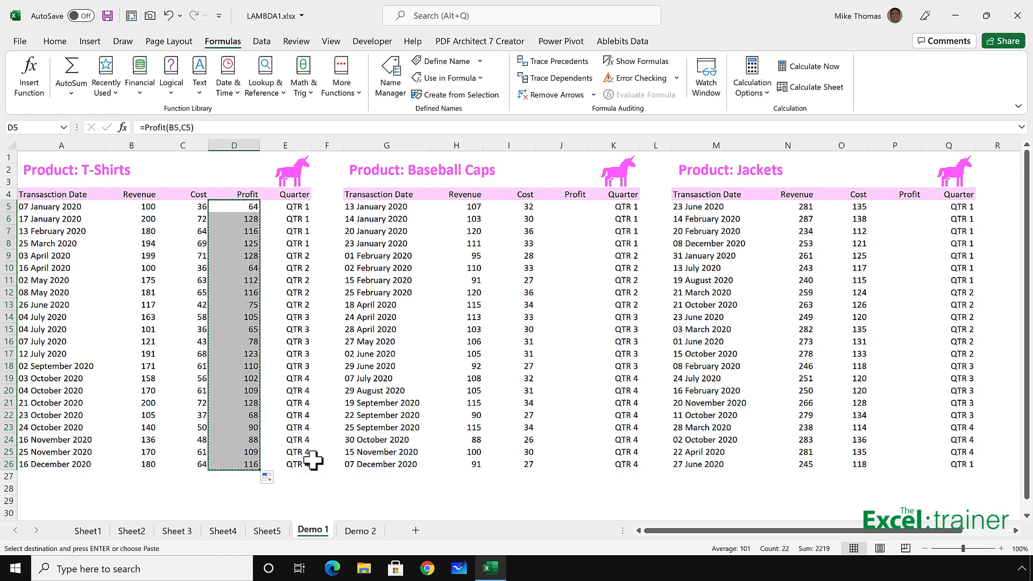
left_click(579, 209)
key("ctrl+v")
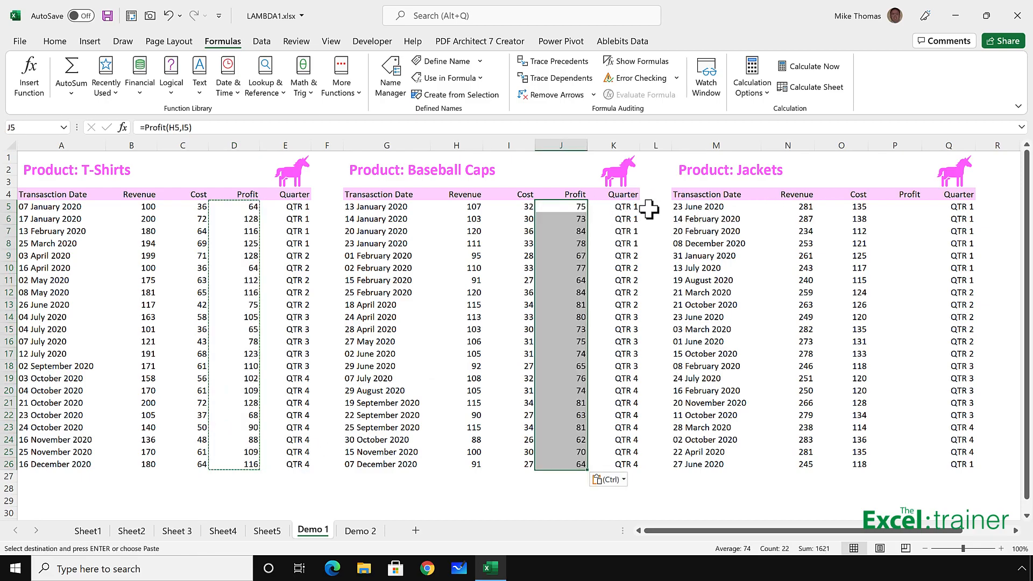
left_click(914, 208)
key("ctrl+v")
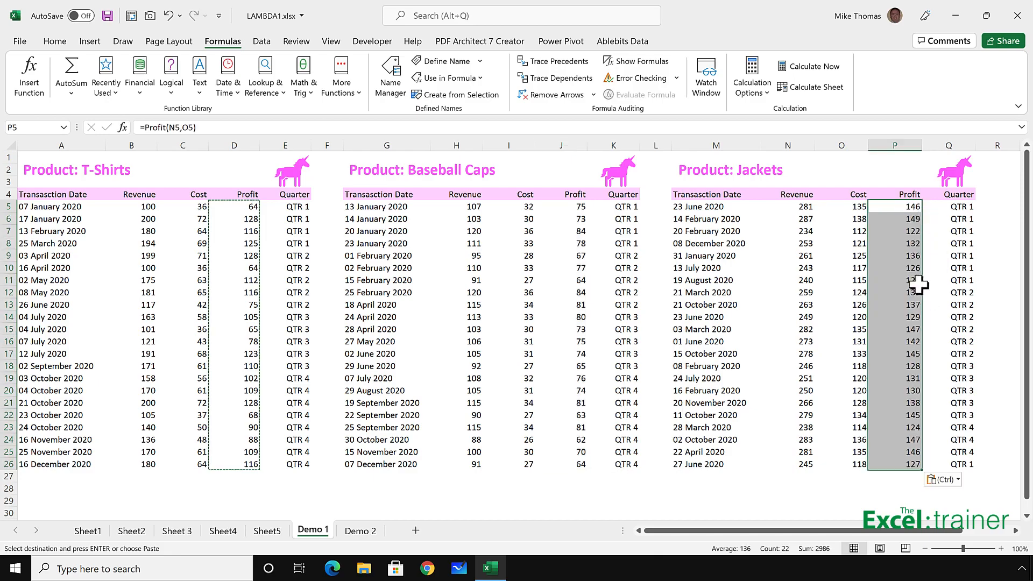
left_click(234, 207)
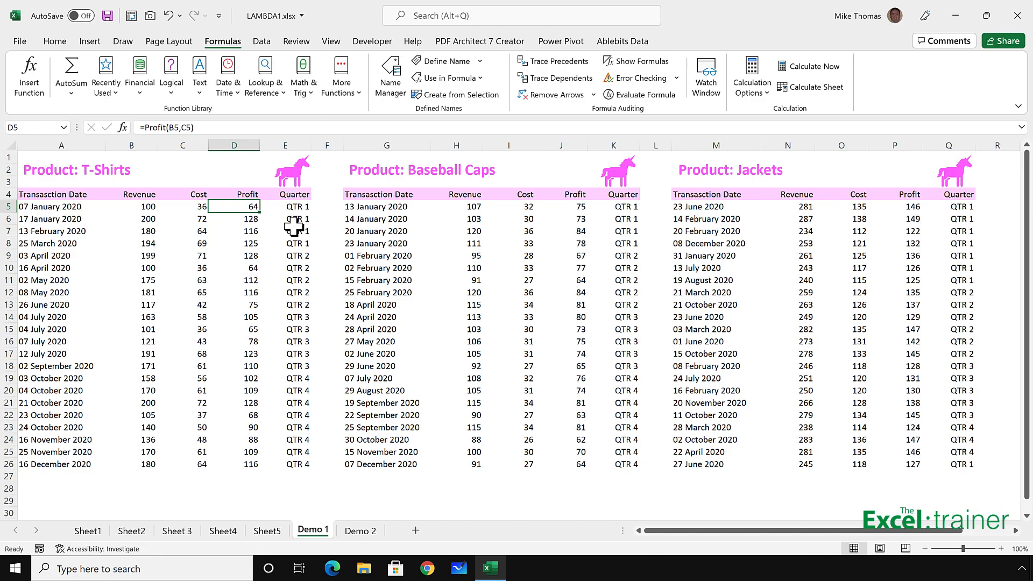
Clear the Quarter values from rows 5 to 26 in the T-Shirts, Baseball Caps and Jackets tables.
left_click_drag(295, 207, 295, 465)
key("Delete")
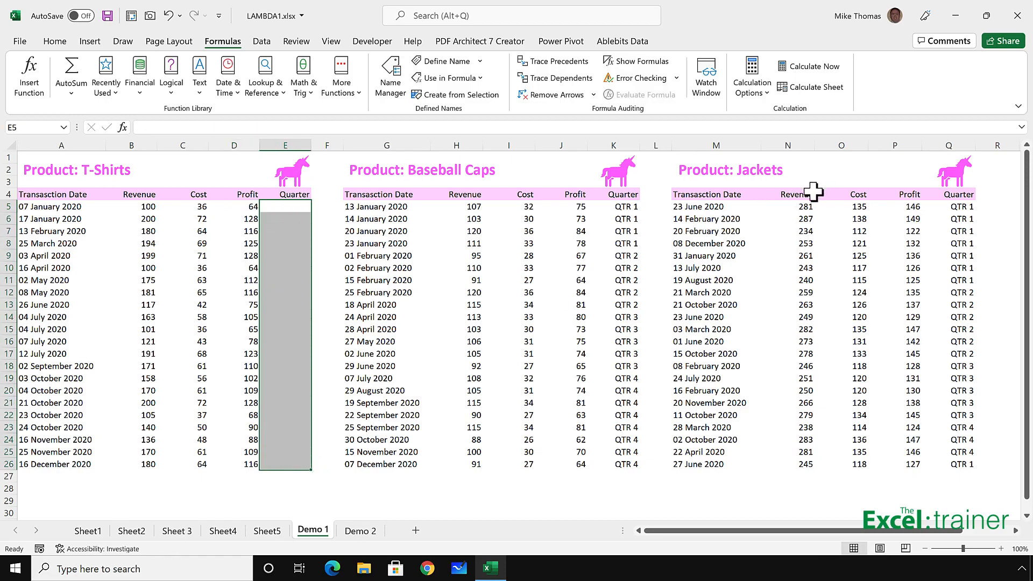
left_click_drag(624, 206, 625, 466)
key("Delete")
left_click_drag(955, 206, 974, 476)
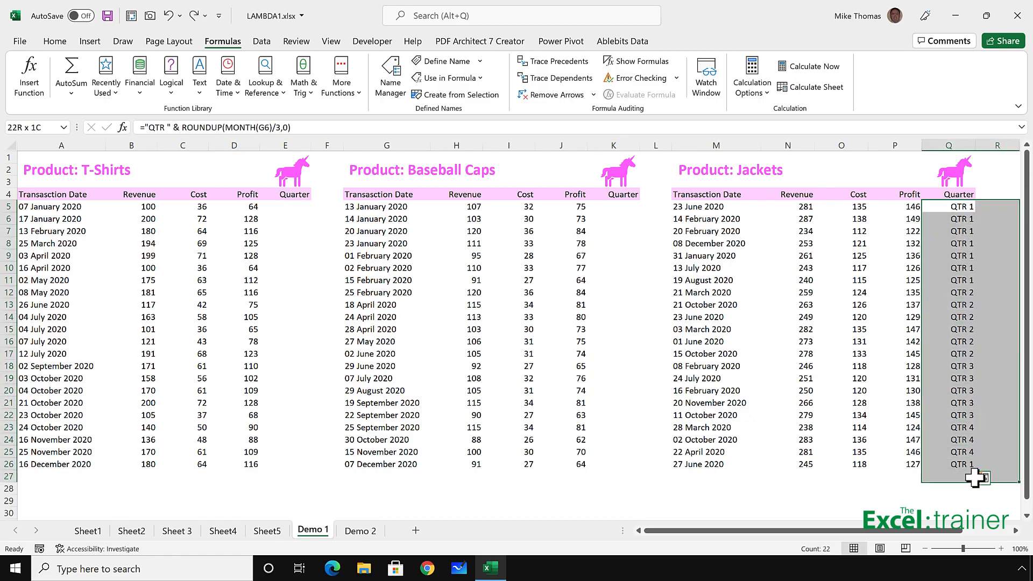
key("Delete")
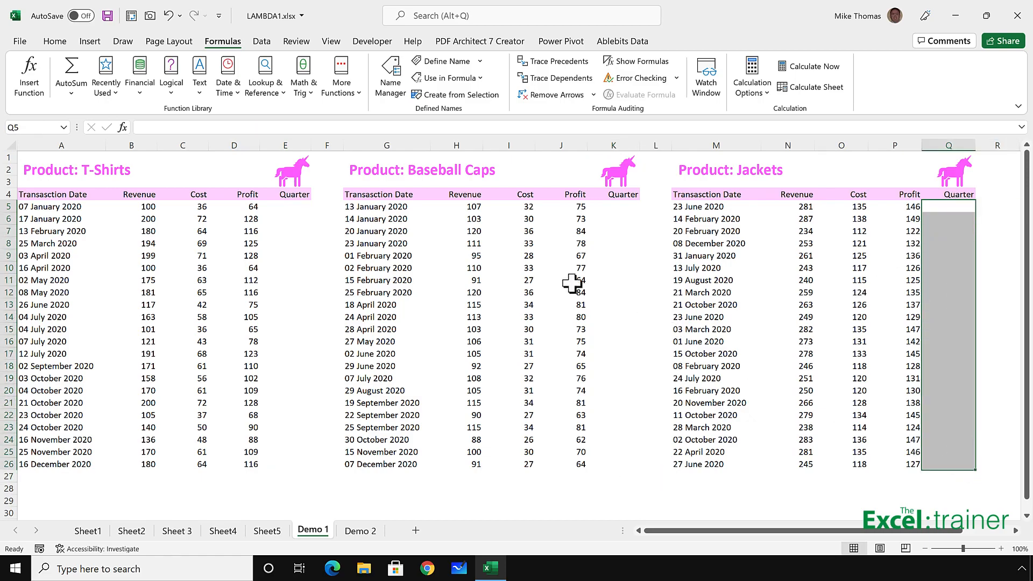
Enter the formula =LAMBDA(Date,"QTR " & ROUNDUP(MONTH(Date)/3,0)) in E5, the first T-Shirts Quarter cell.
left_click(285, 207)
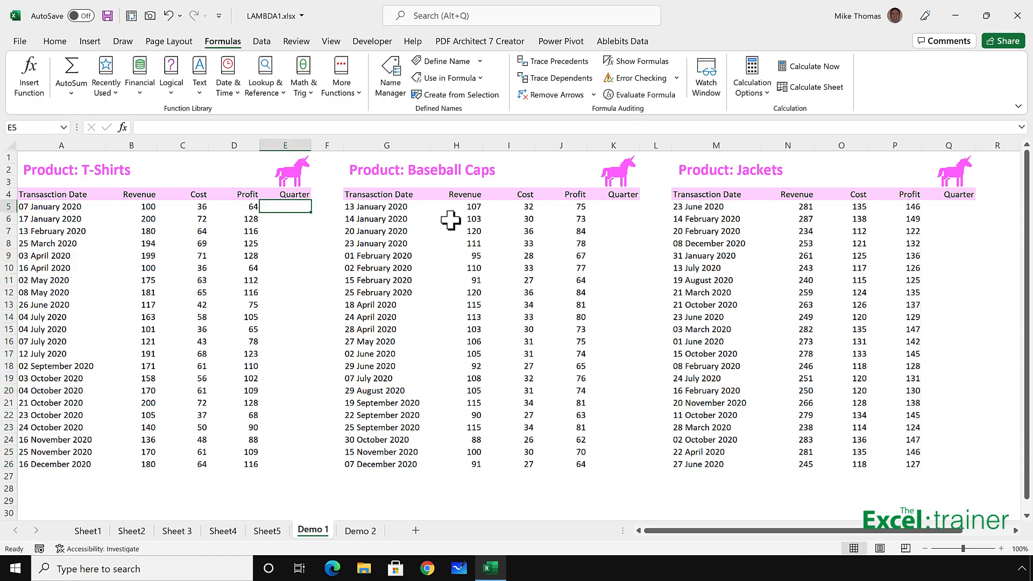
type("=la")
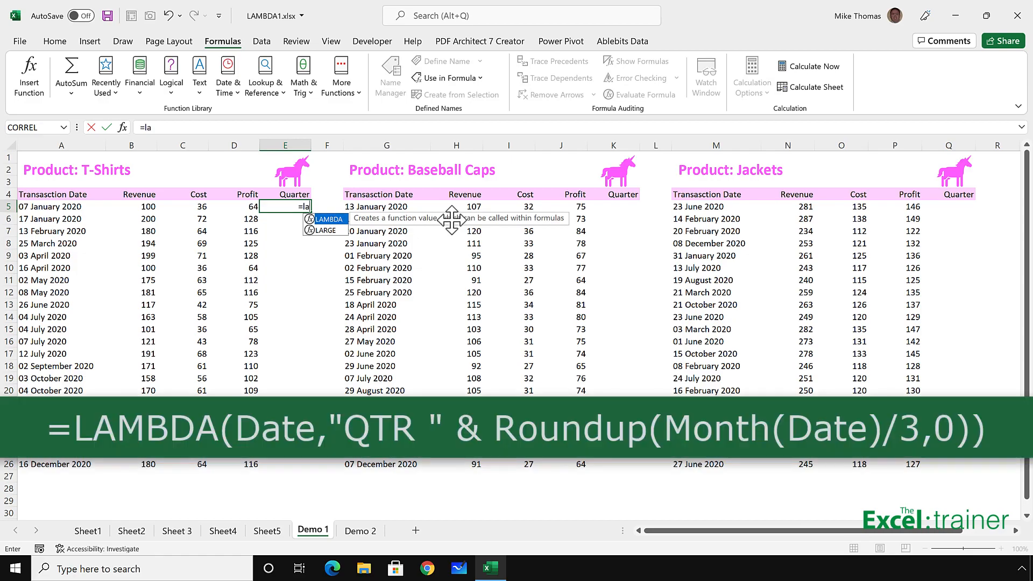
key("Tab")
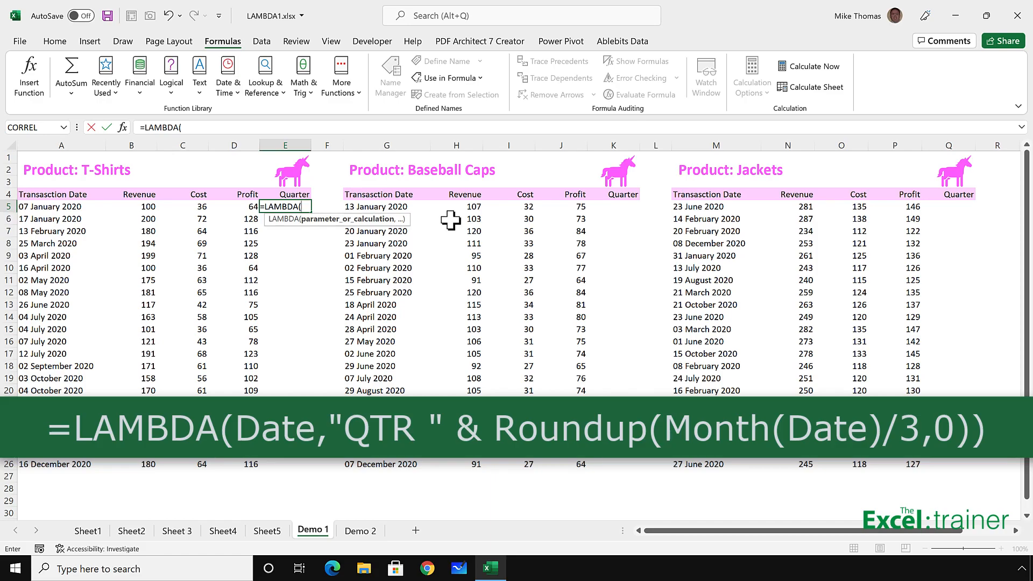
type("Date")
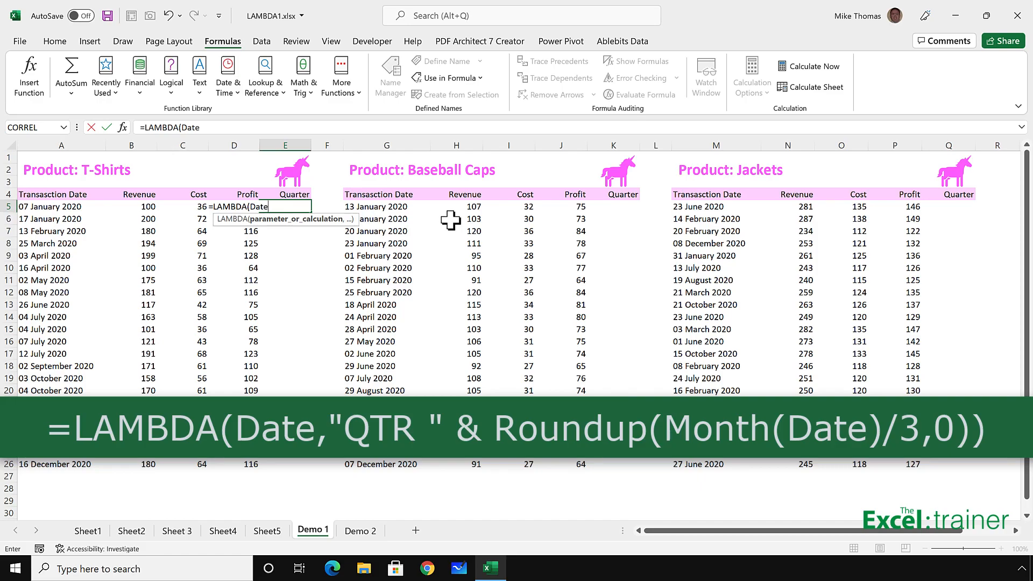
type(",")
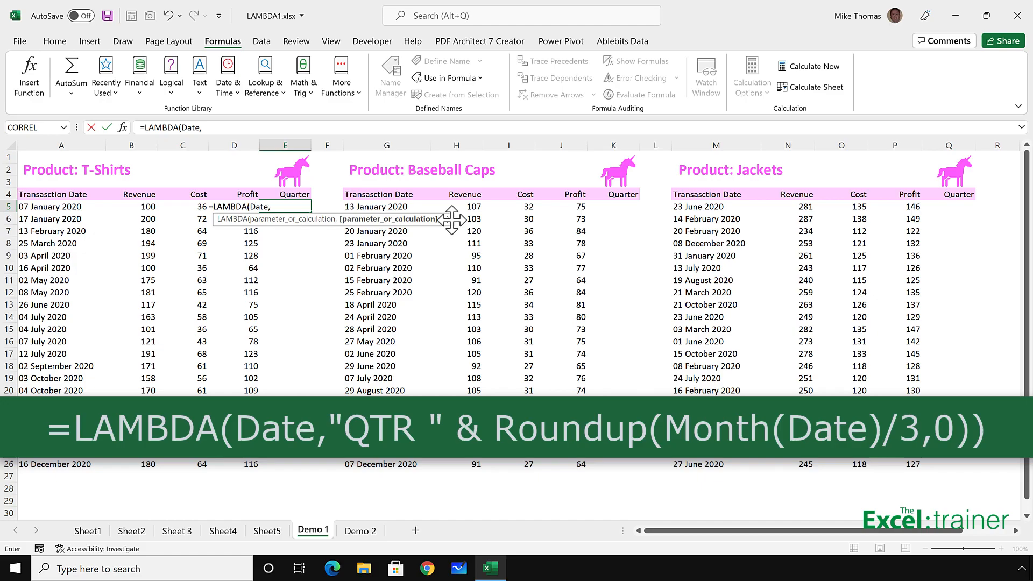
type("\"QTR \" &")
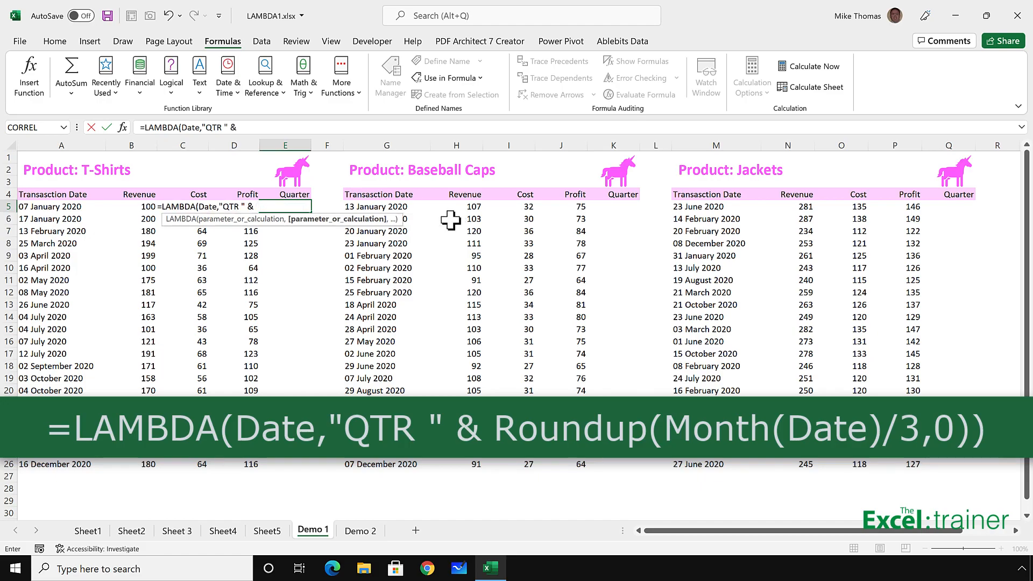
type(" Rou")
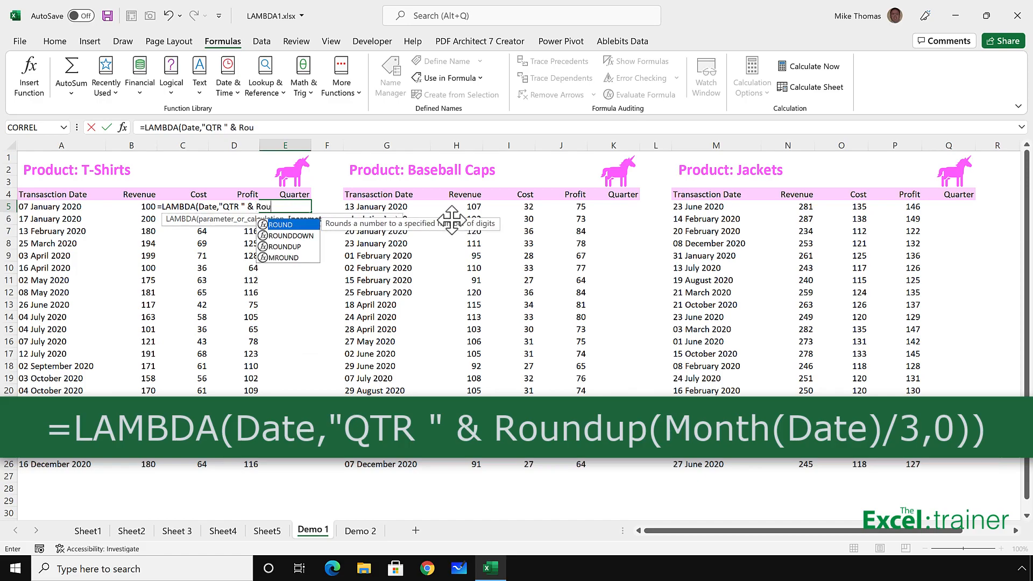
type("ndup(")
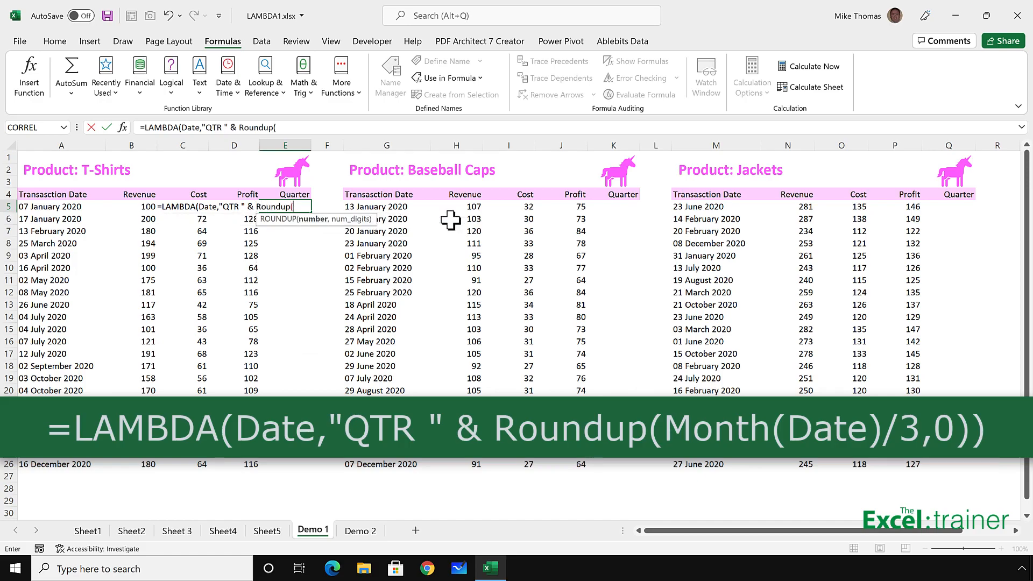
type("Month")
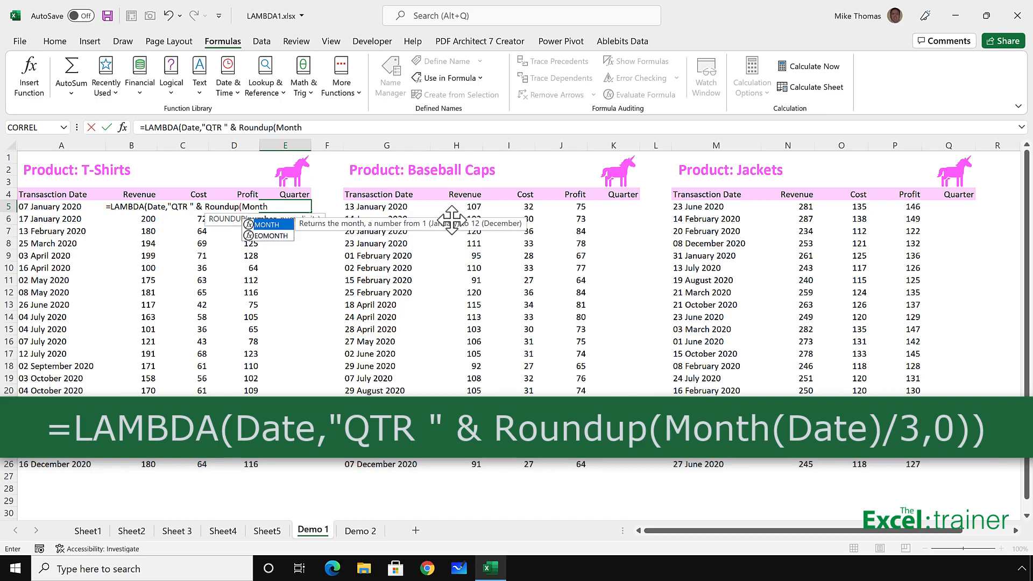
type("(Date")
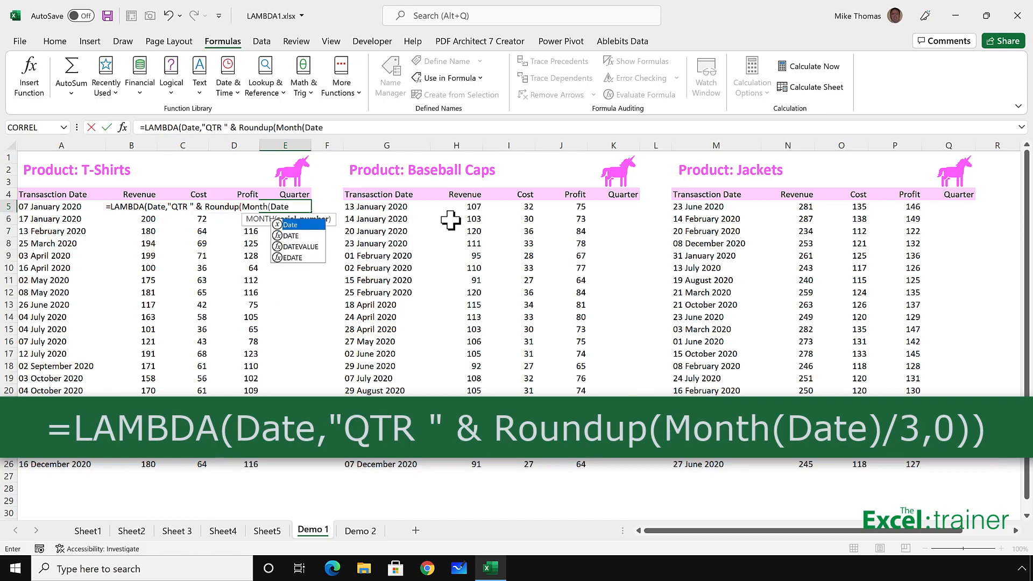
type(")")
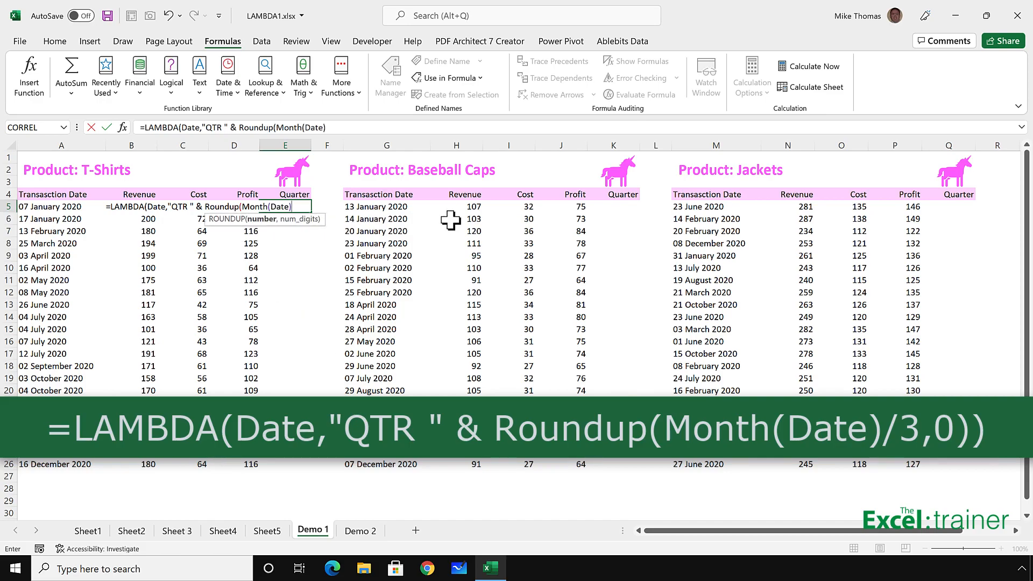
type("/3,0))")
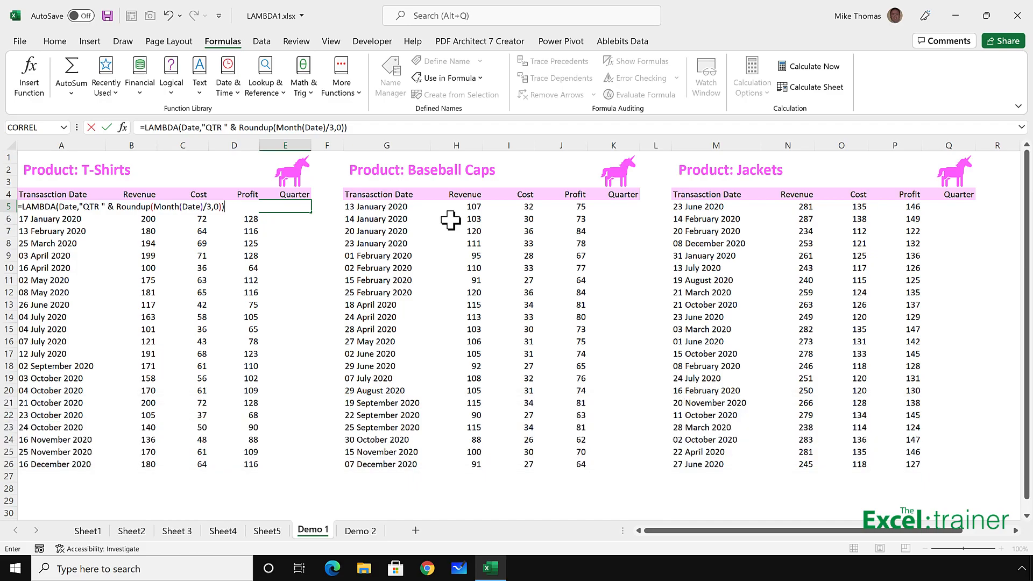
key("ctrl+Return")
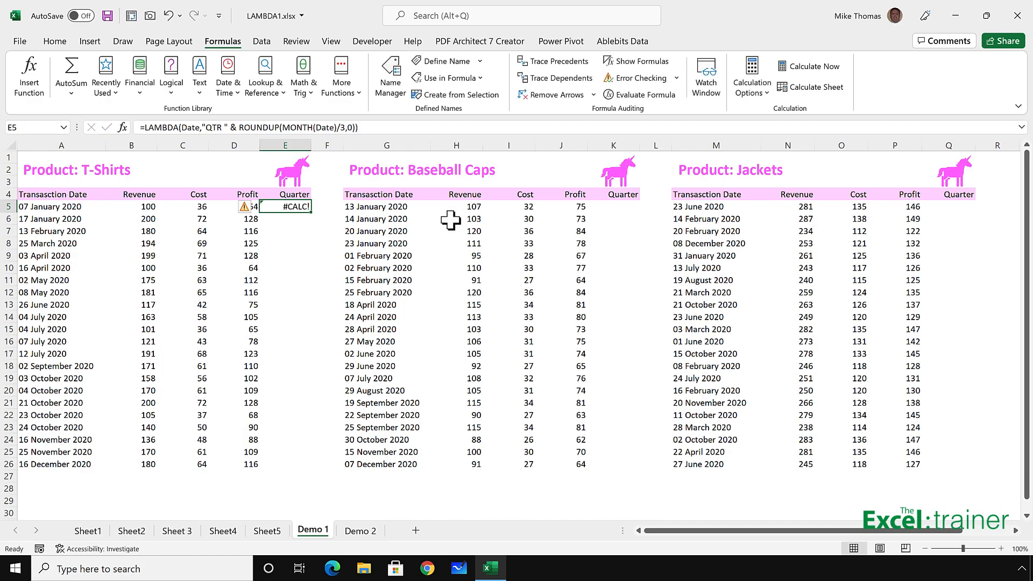
Append the argument (A5) to the LAMBDA formula in E5 to test it on the first transaction date.
left_click(378, 127)
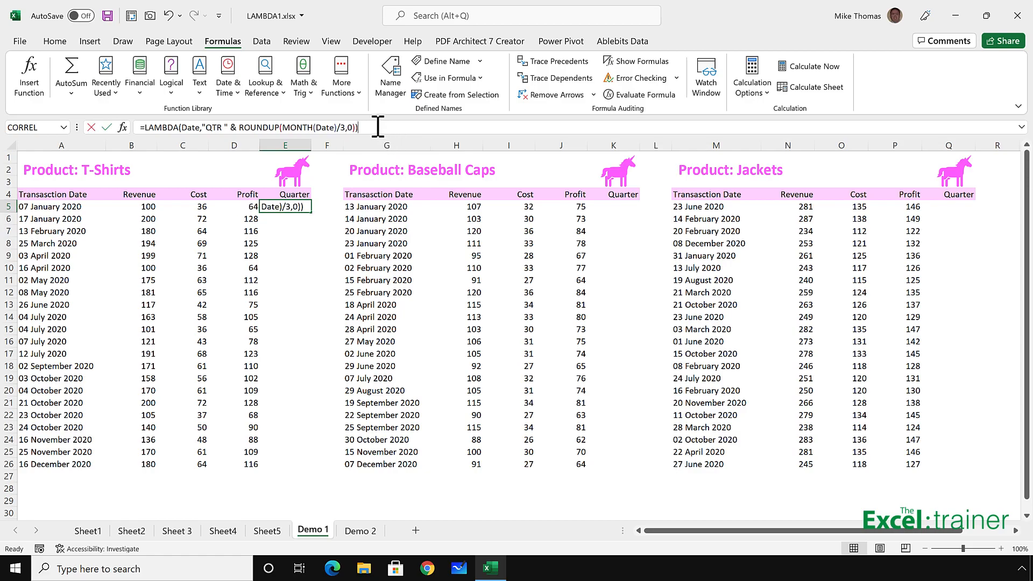
type("(")
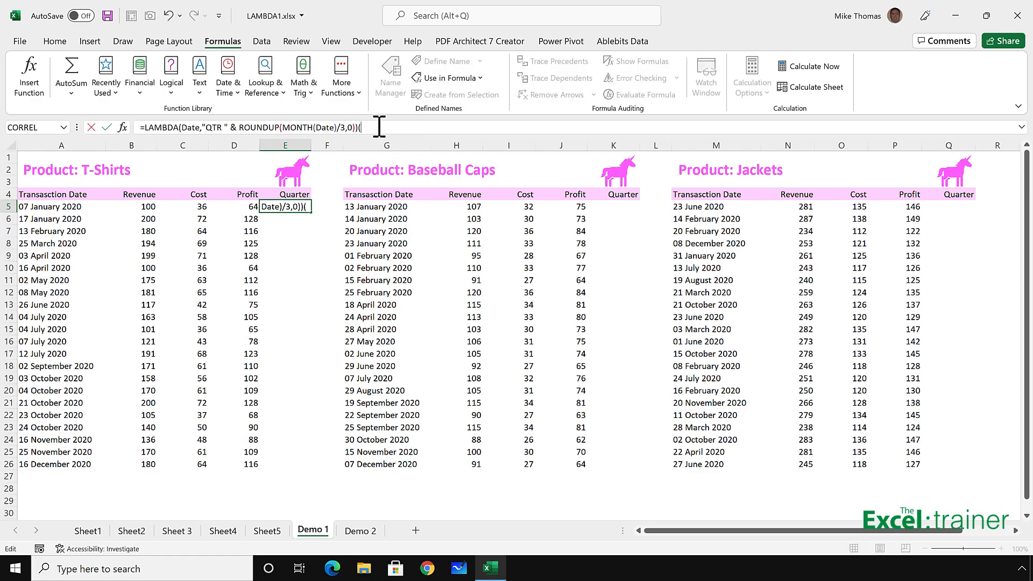
type("A5")
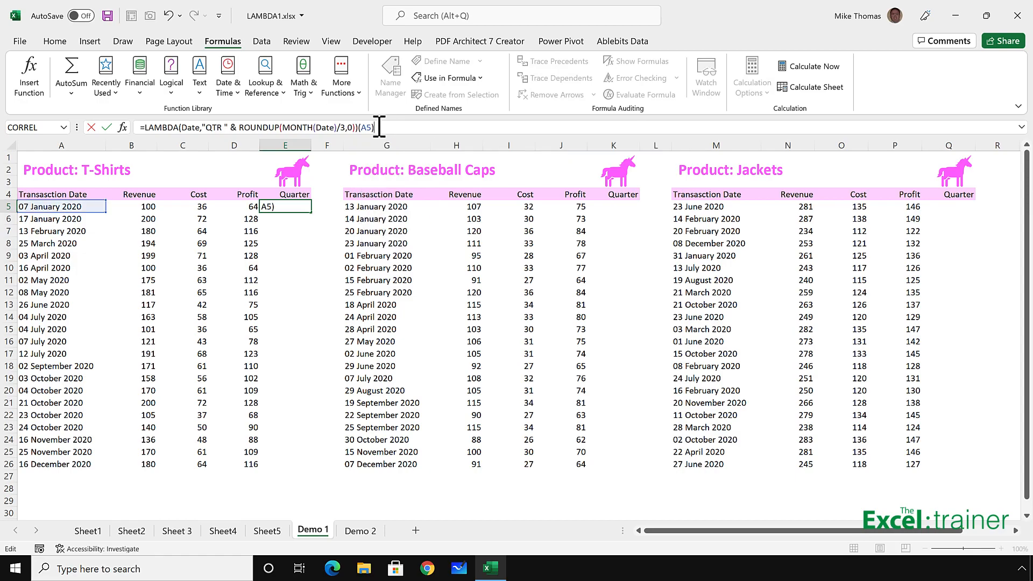
key("Return")
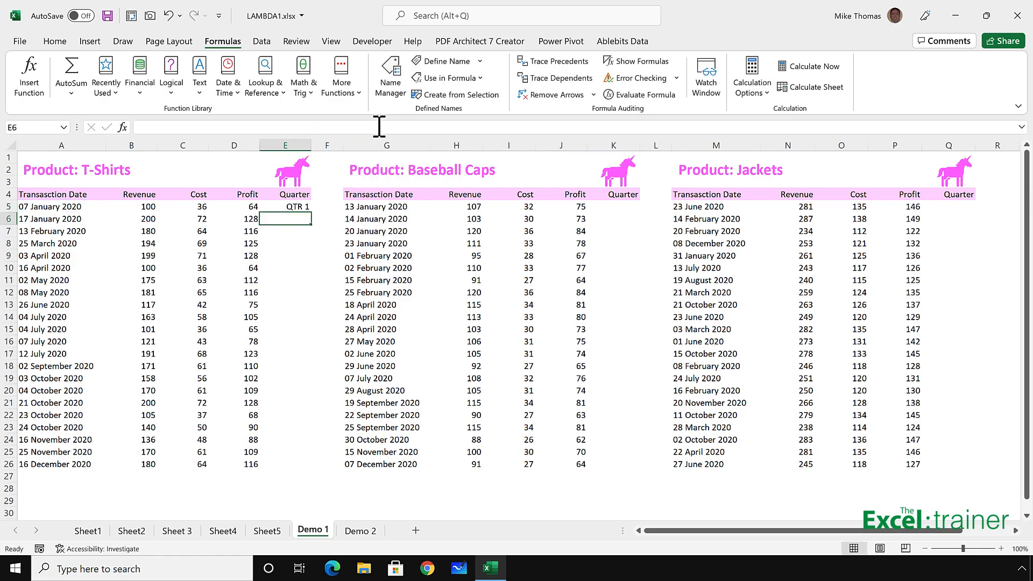
Copy only the =LAMBDA(Date,"QTR " & ROUNDUP(MONTH(Date)/3,0)) part of E5's formula and leave the cell unedited.
key("Up")
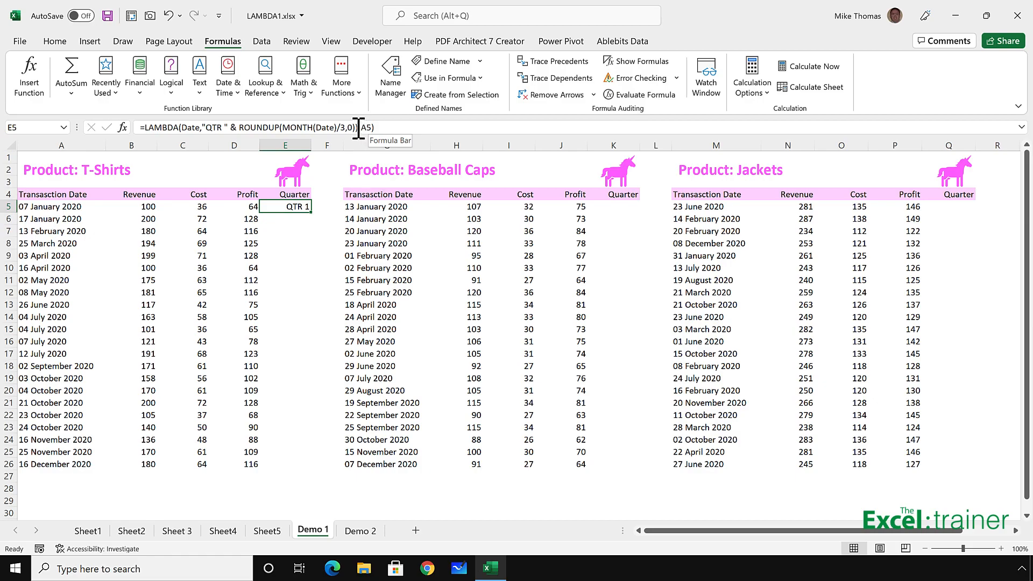
left_click(352, 129)
left_click_drag(352, 129, 134, 131)
right_click(148, 132)
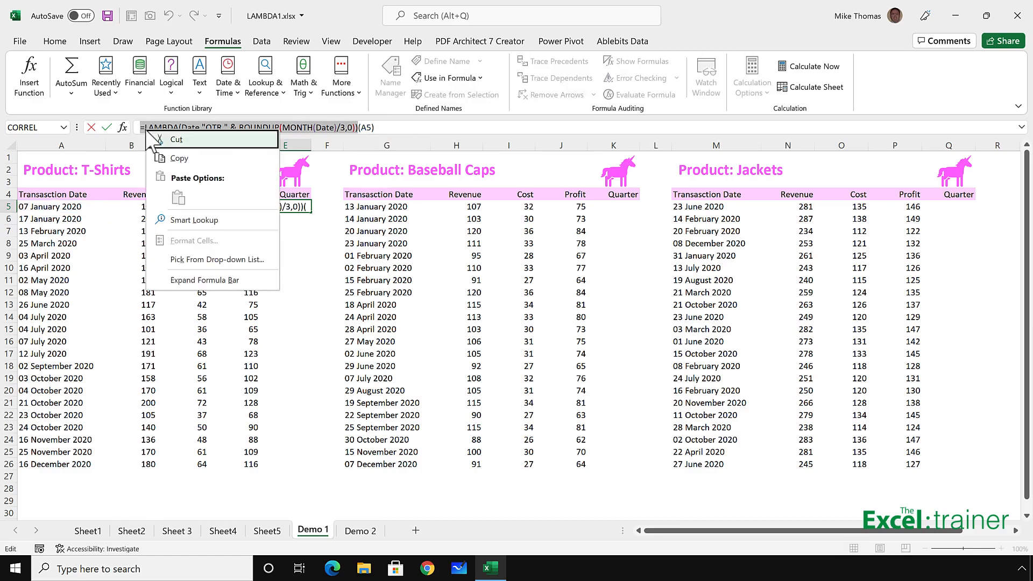
left_click(195, 158)
key("Escape")
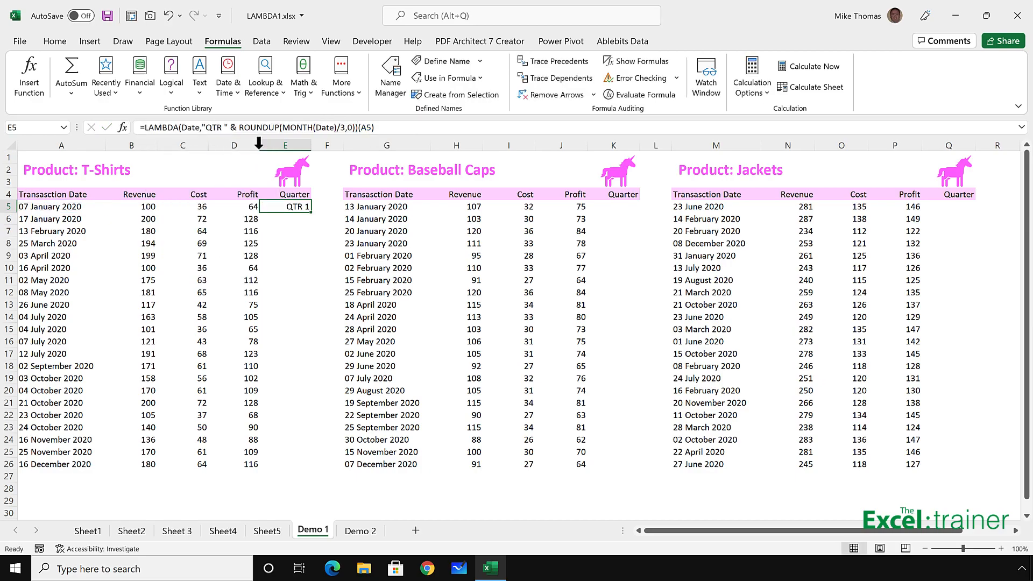
Define a workbook-level name Quarter that refers to the copied formula =LAMBDA(Date,"QTR " & ROUNDUP(MONTH(Date)/3,0)).
left_click(389, 86)
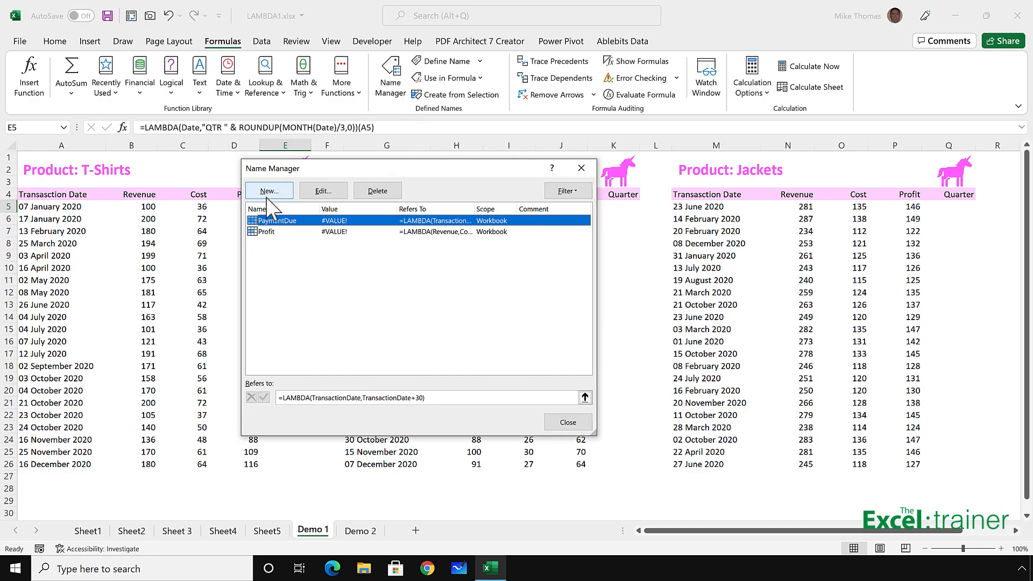
left_click(269, 191)
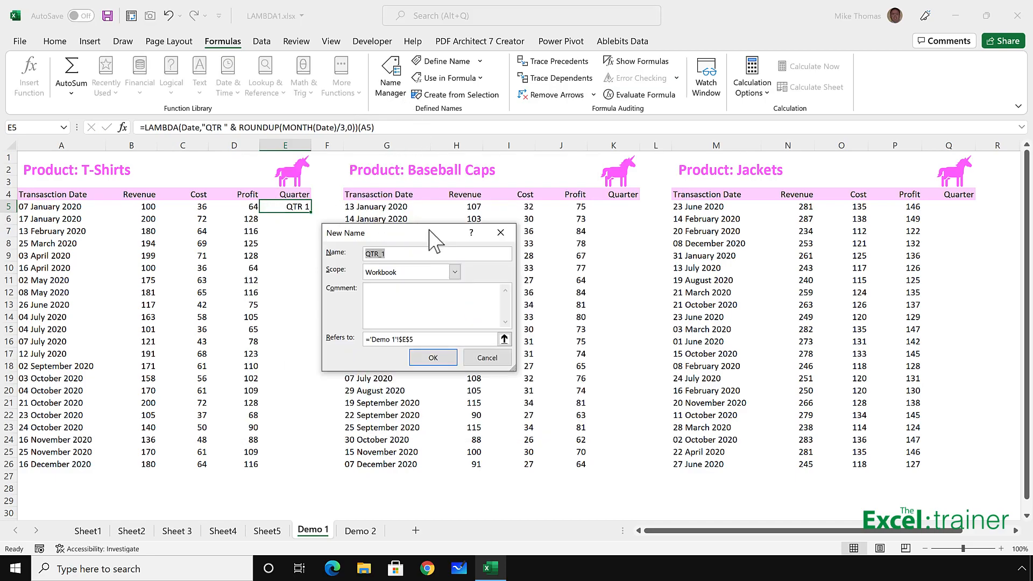
type("Quarter")
left_click_drag(424, 339, 323, 340)
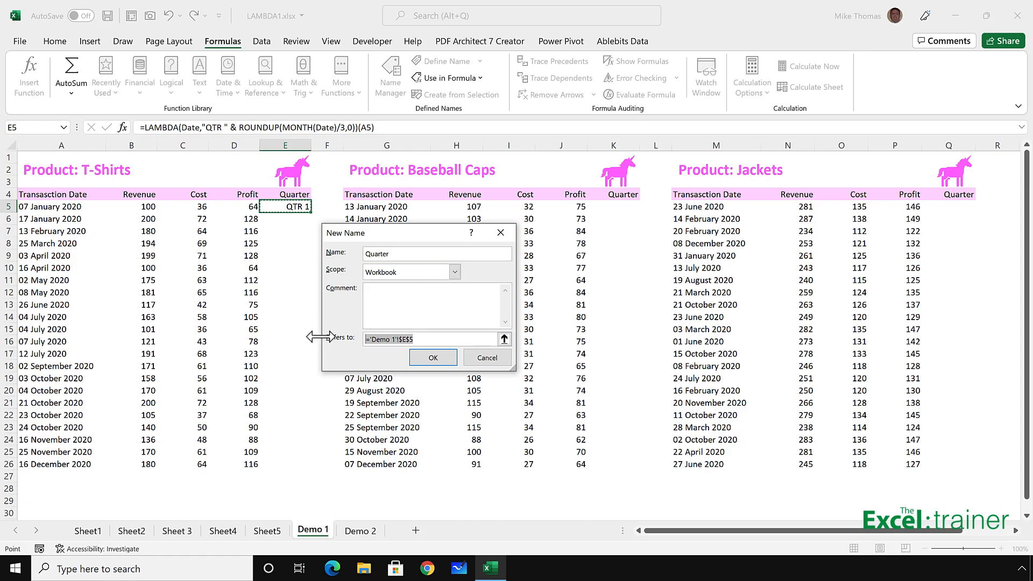
key("ctrl+v")
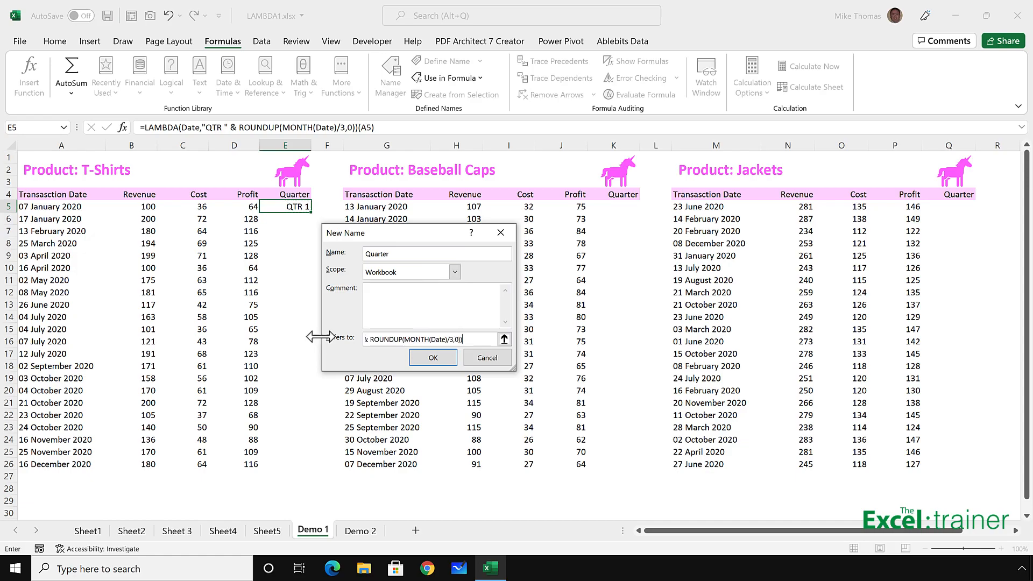
left_click_drag(465, 339, 315, 331)
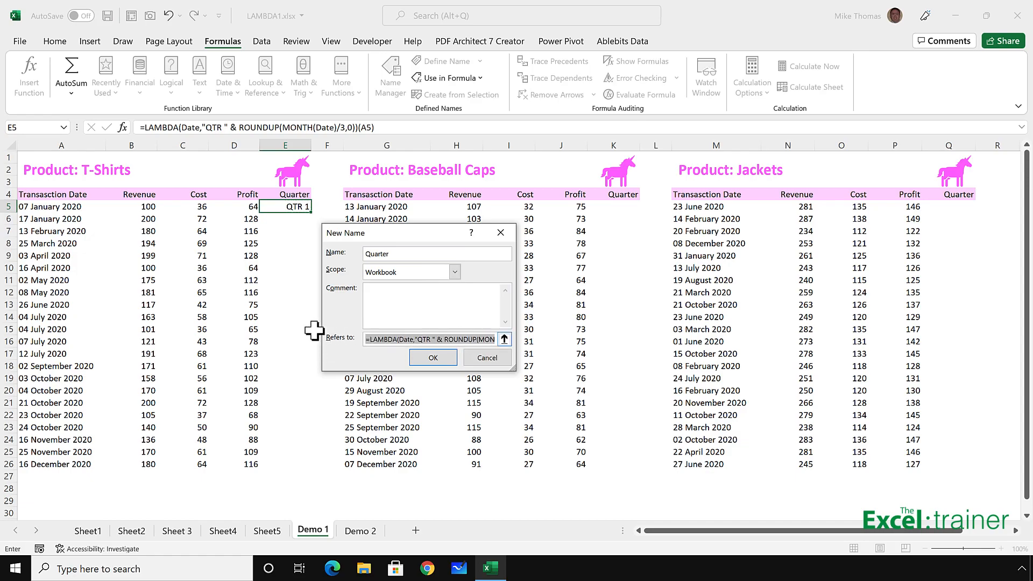
left_click(433, 357)
left_click(570, 429)
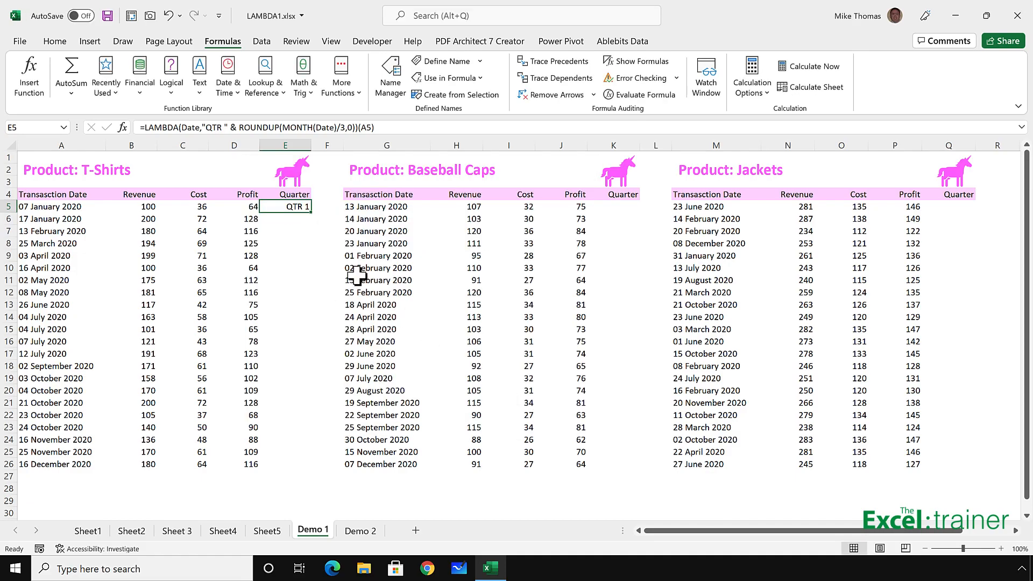
Replace the test formula in E5 with =Quarter(A5) and fill it down the T-Shirts Quarter column to E26.
key("Delete")
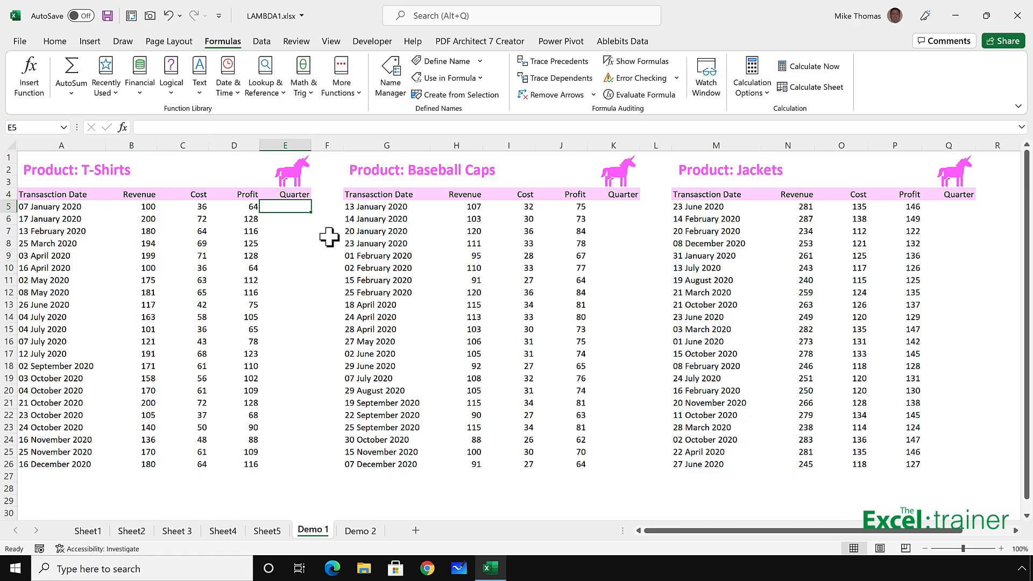
type("=qu")
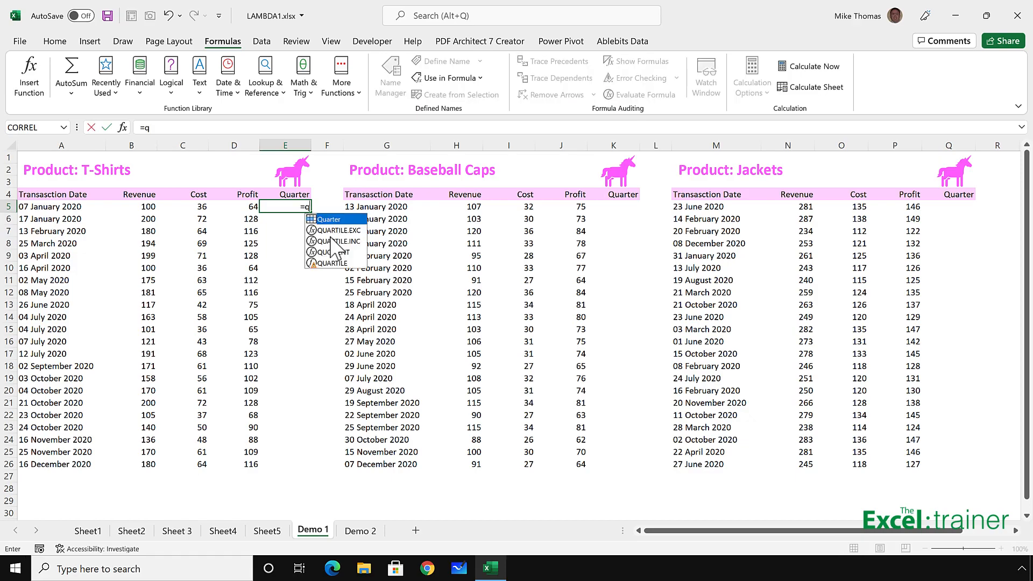
double_click(334, 219)
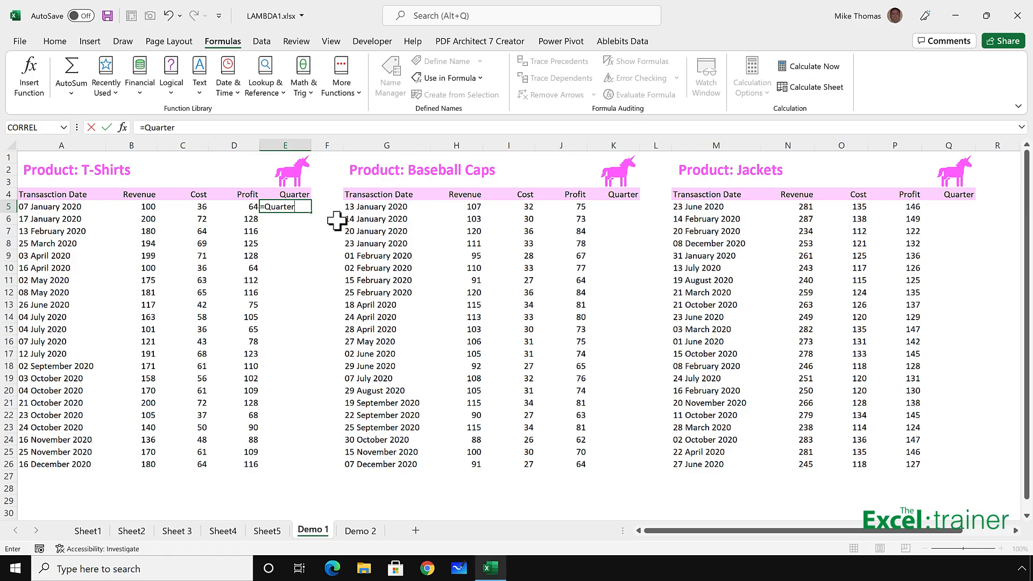
type("(")
left_click(81, 206)
type(")")
key("Return")
left_click(288, 206)
left_click_drag(310, 213, 299, 462)
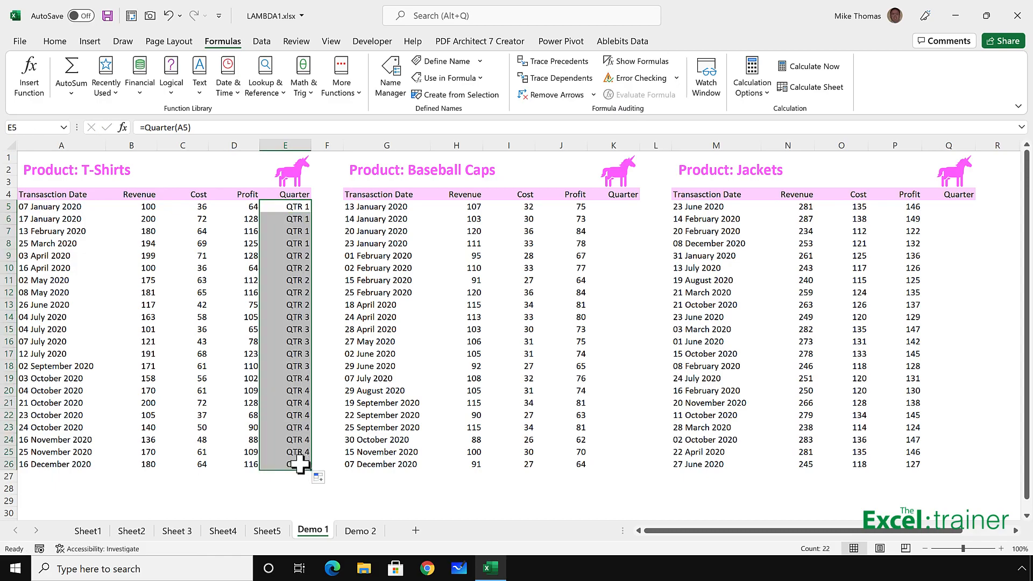
Enter =Quarter(G5) in K5 and fill it down the Baseball Caps Quarter column to K26.
left_click(623, 210)
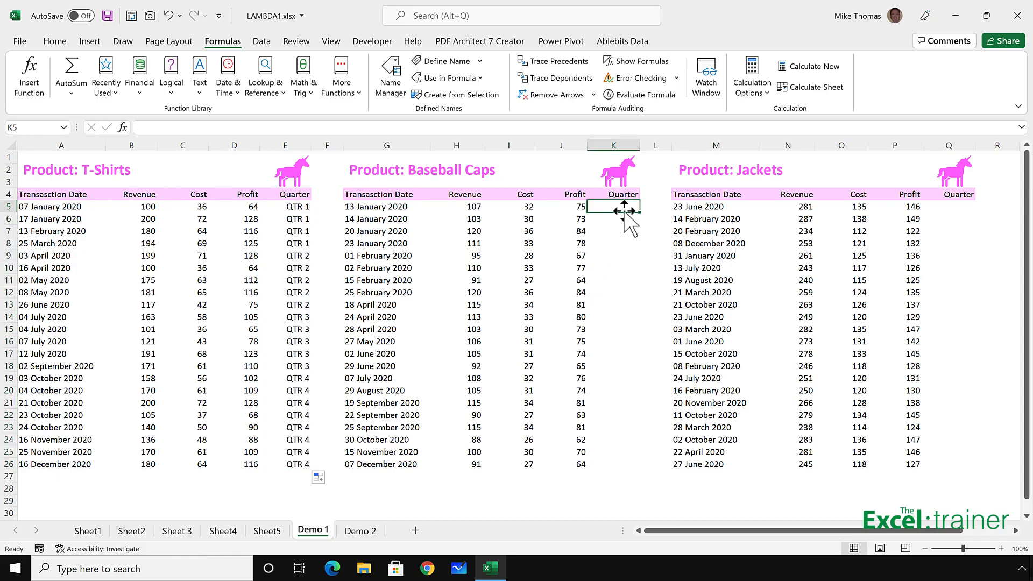
type("=quarte")
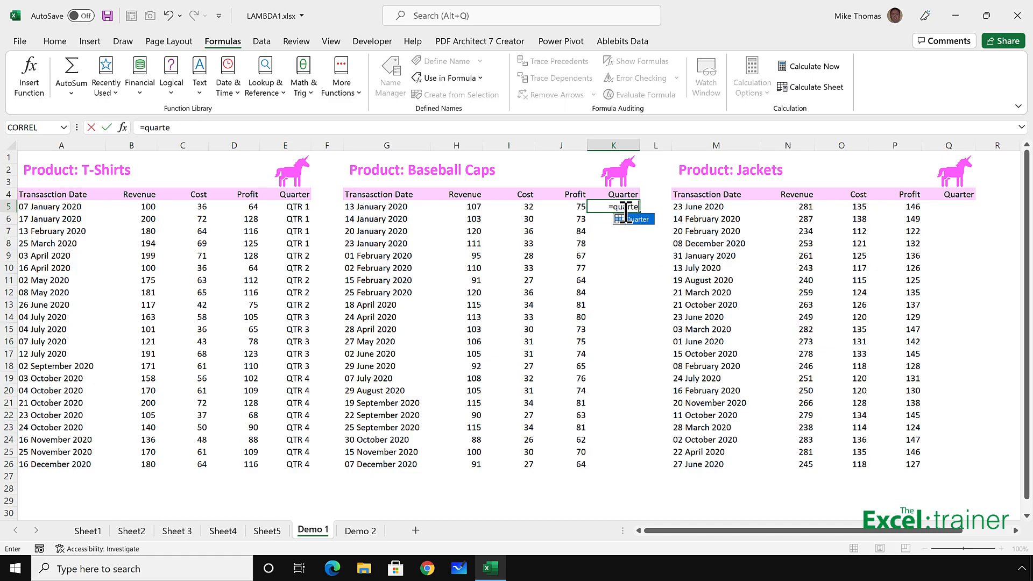
type("r(")
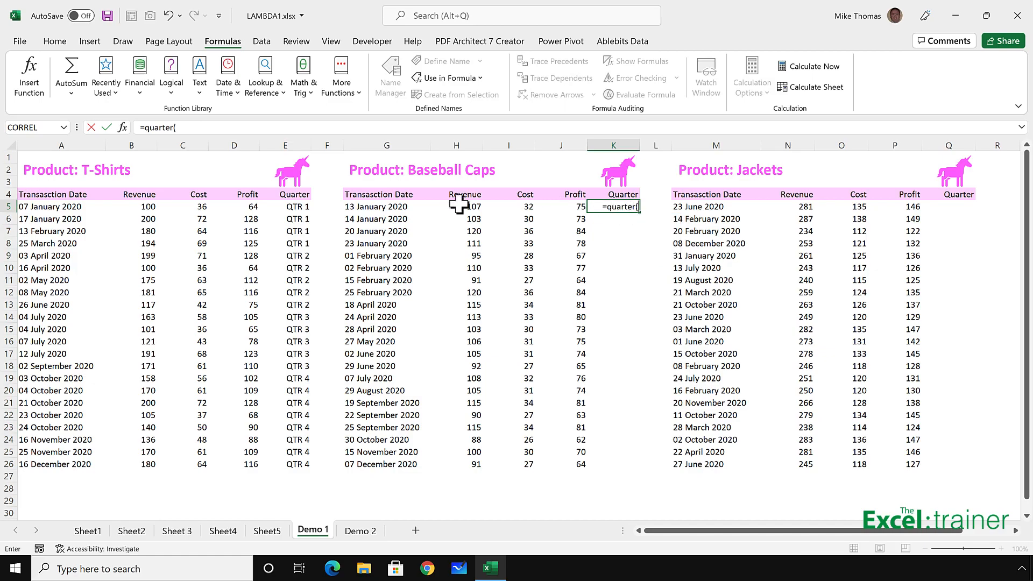
left_click(389, 210)
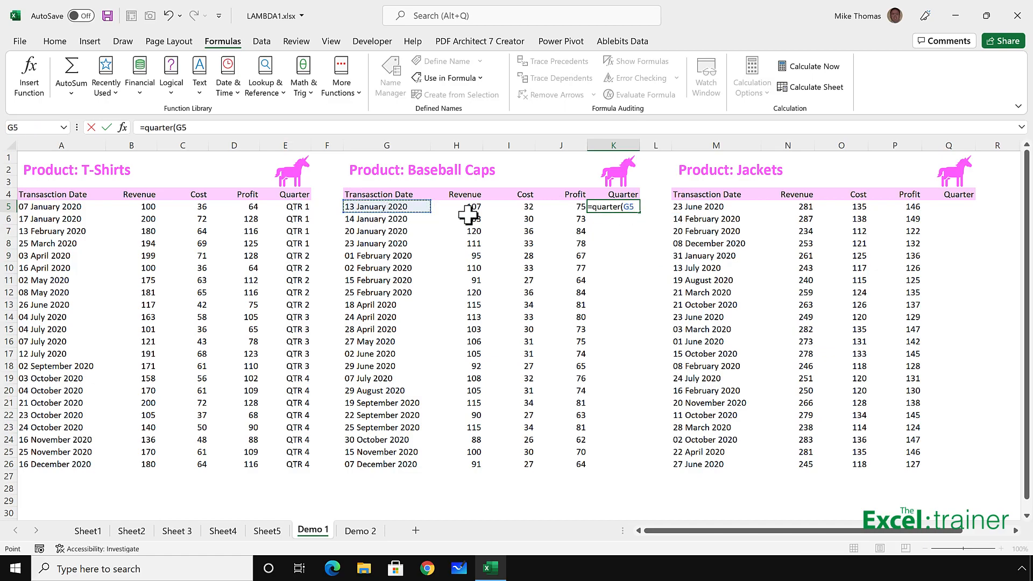
type(")")
key("Return")
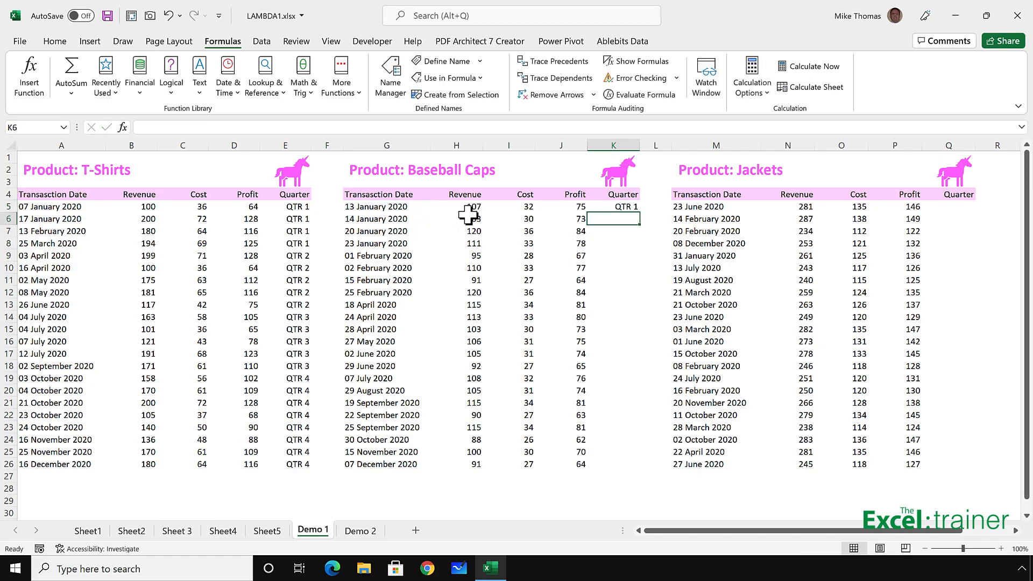
left_click(610, 204)
left_click_drag(639, 212, 640, 469)
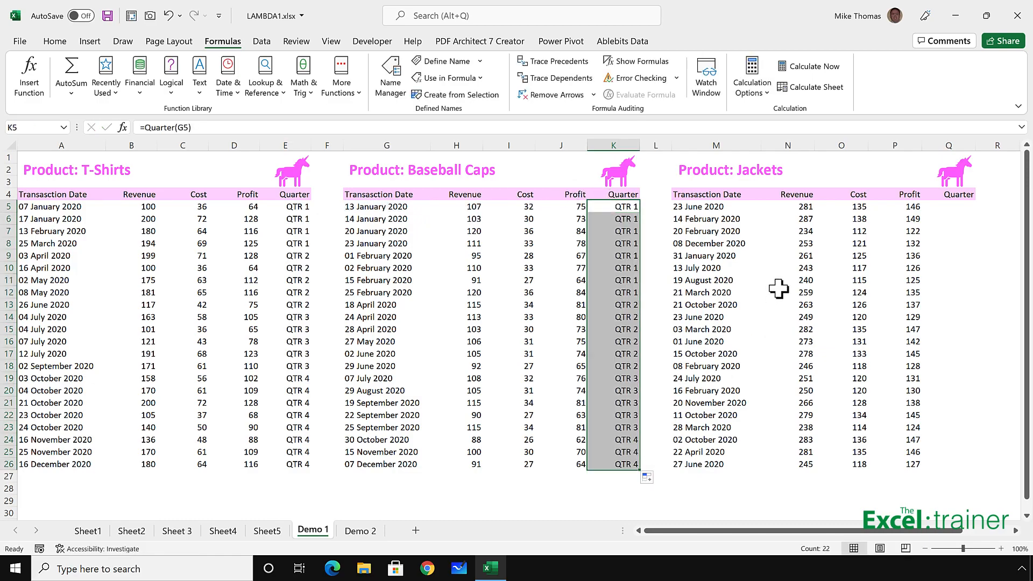
Enter =Quarter(M5) in Q5, fill it down the Jackets Quarter column to Q26, and reselect Q5.
left_click(952, 207)
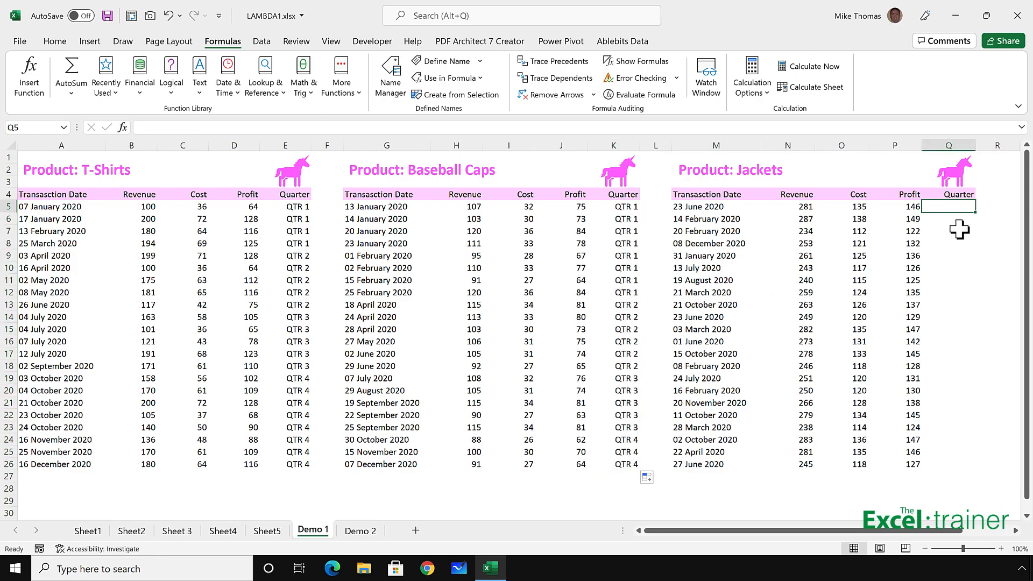
type("=quart")
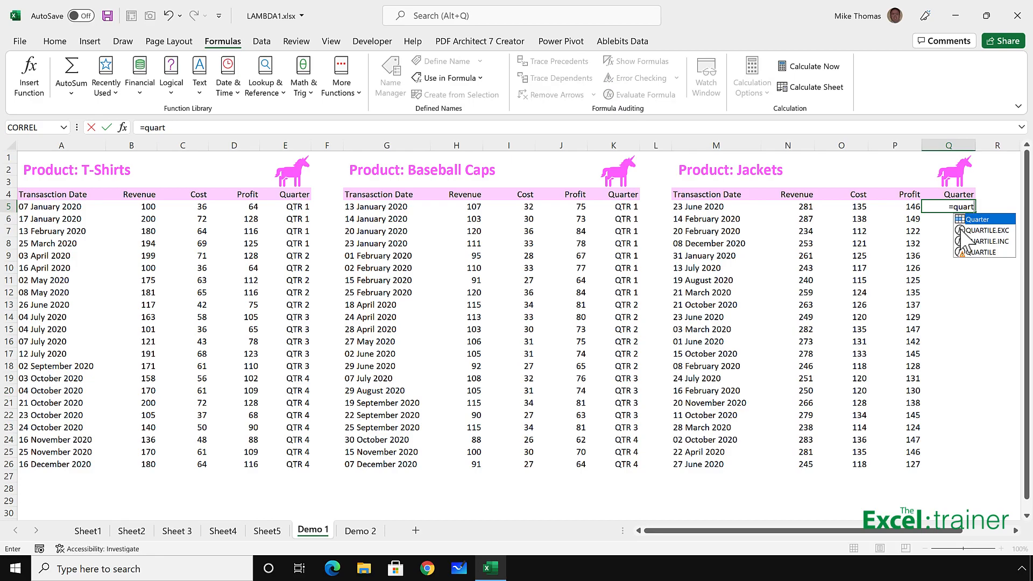
key("Tab")
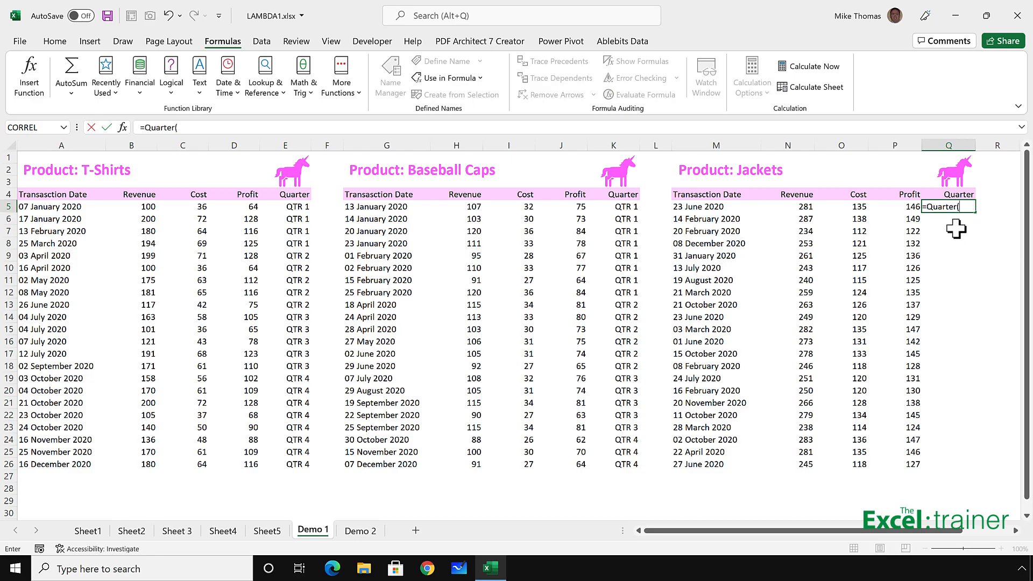
left_click(715, 207)
key("Return")
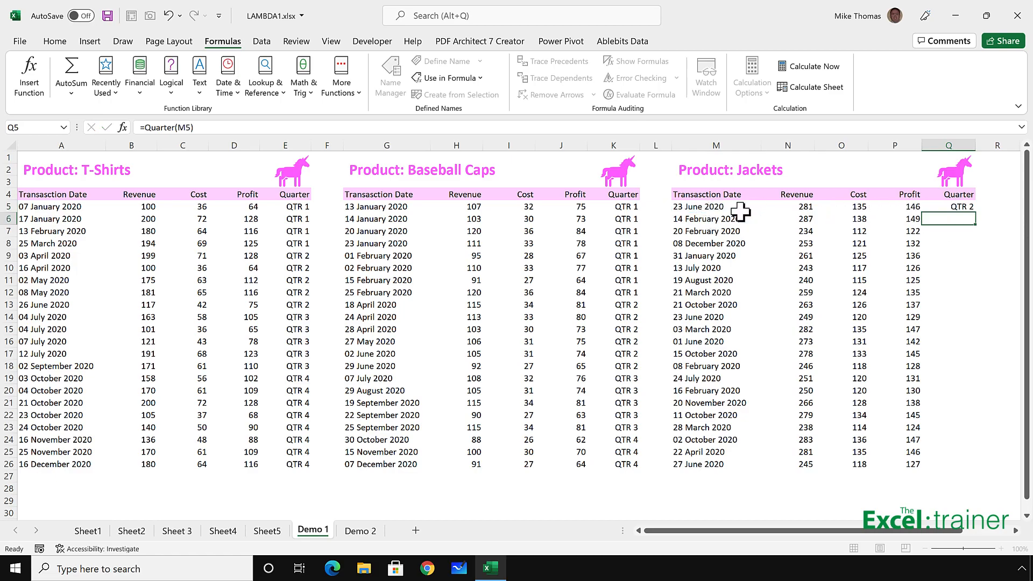
left_click(955, 207)
left_click_drag(974, 213, 964, 470)
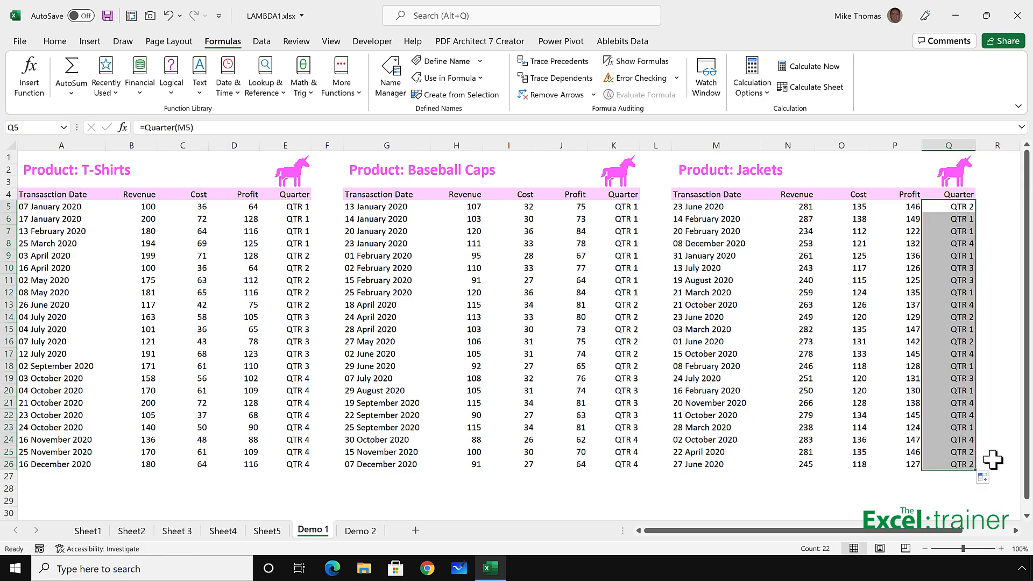
left_click(961, 209)
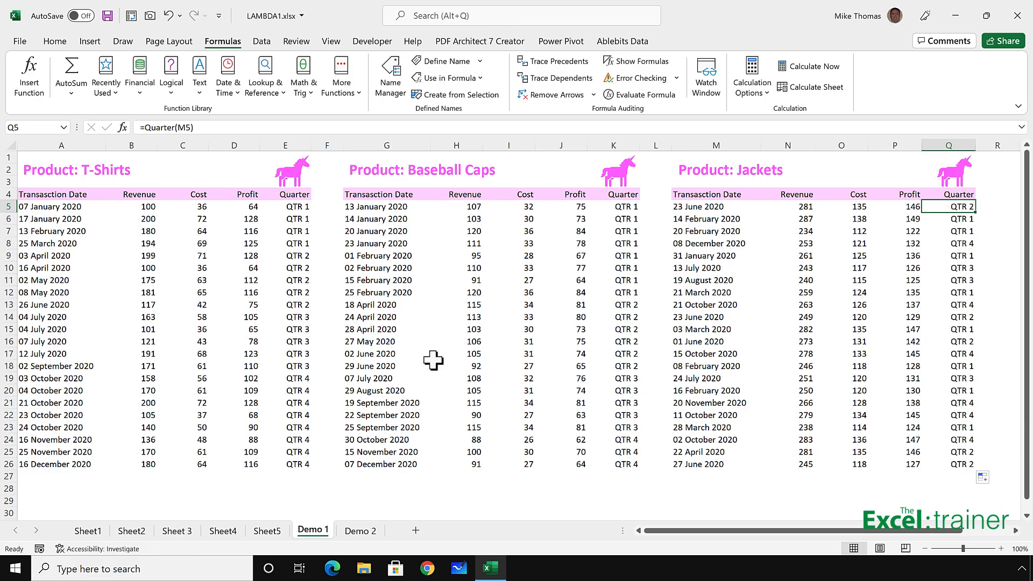
On the Demo 2 sheet, change the PaymentDue name's definition to =LAMBDA(TransactionDate,TransactionDate+14) and save it.
left_click(361, 531)
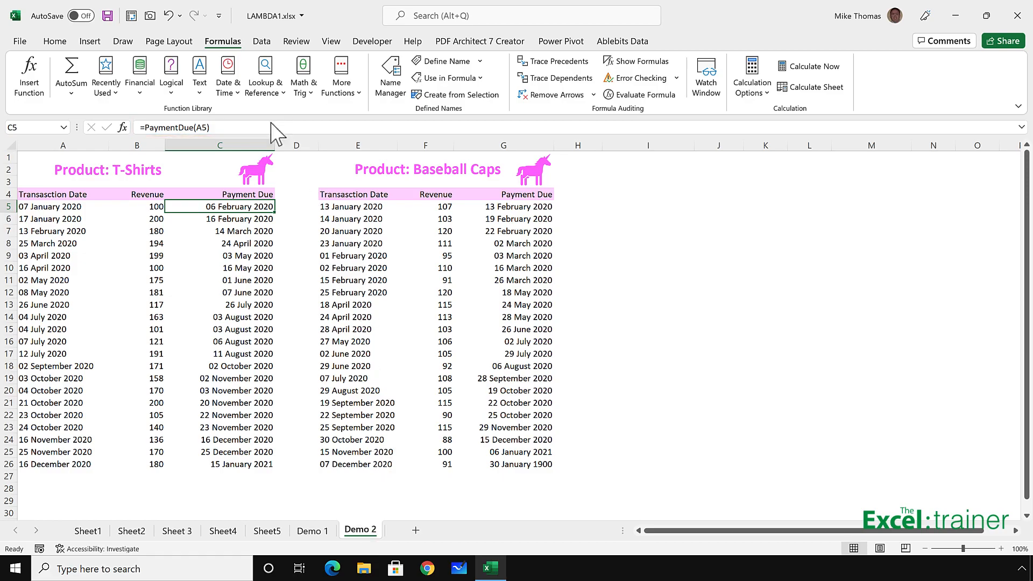
left_click(380, 69)
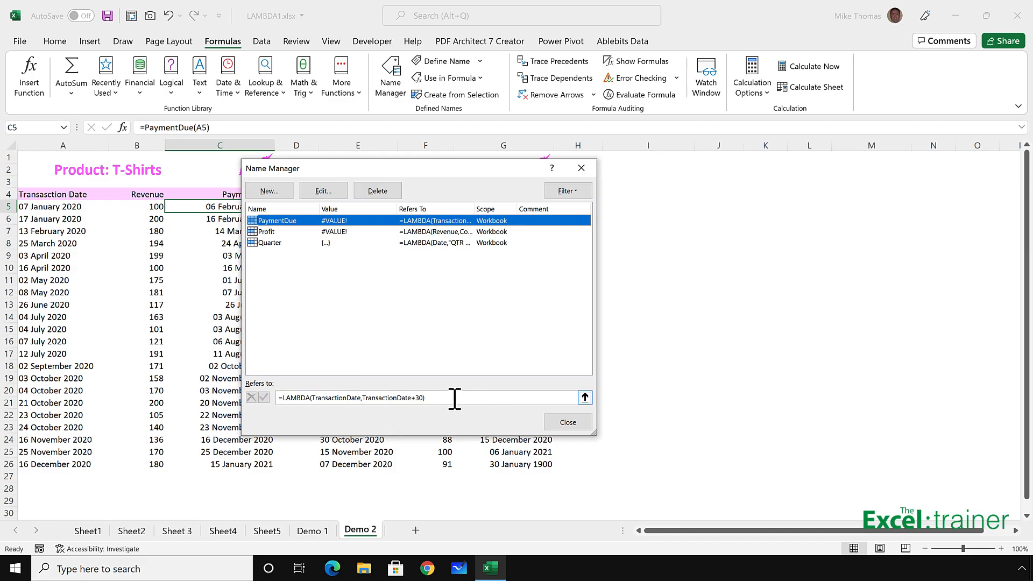
left_click(416, 398)
type("14")
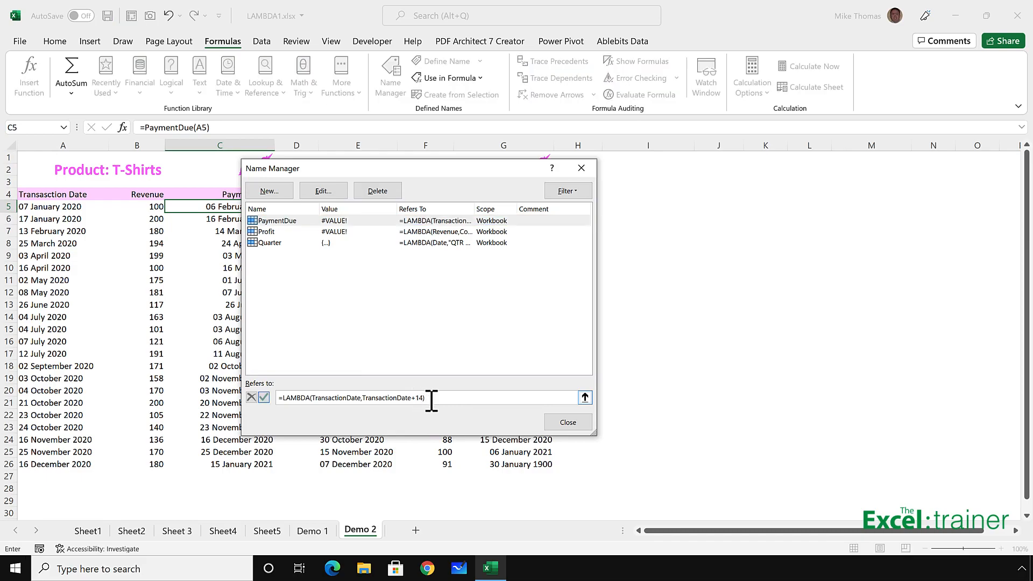
left_click(263, 398)
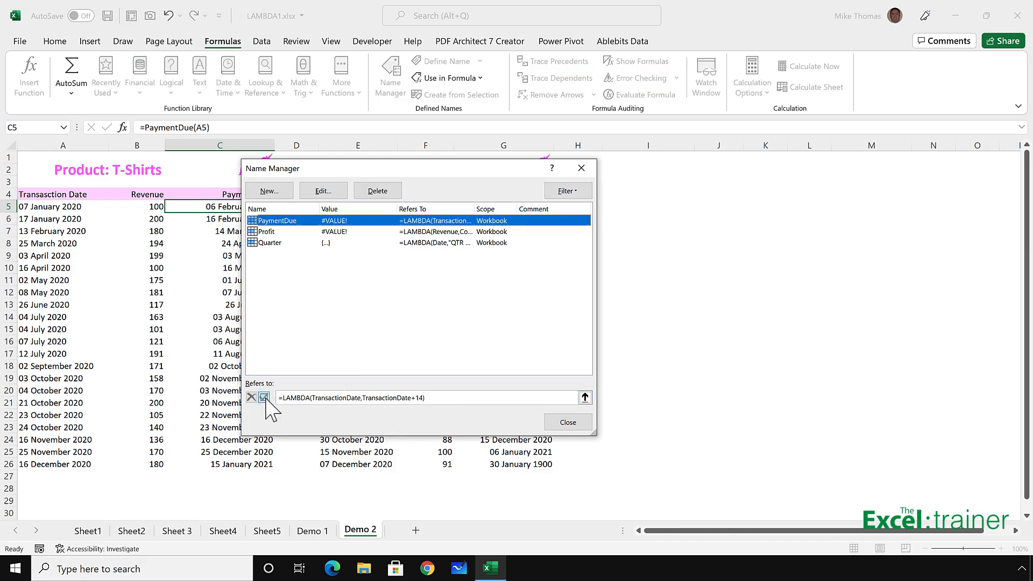
left_click(568, 422)
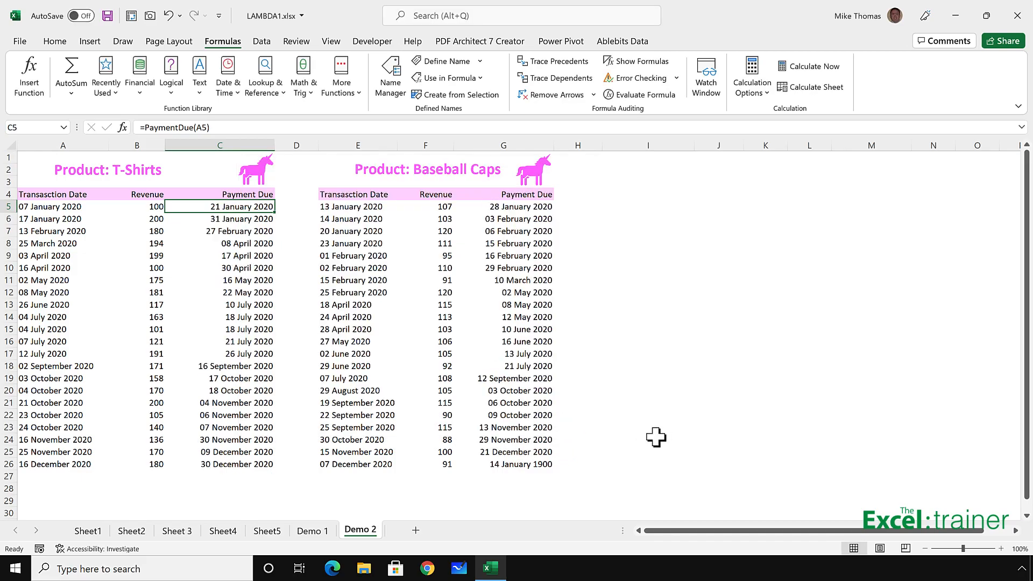